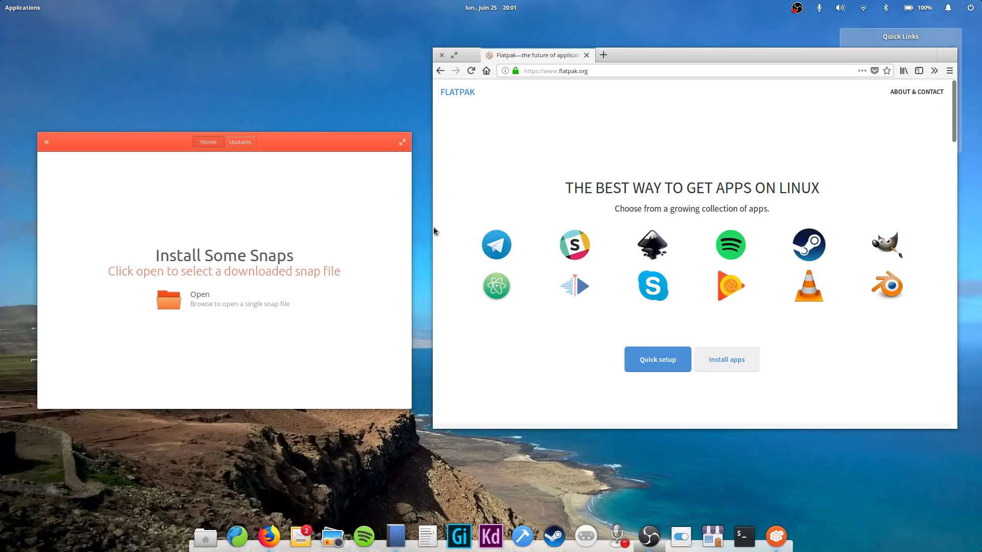
# Bring the snap installer forward and show the lib folder's full path as text.
pyautogui.click(340, 215)
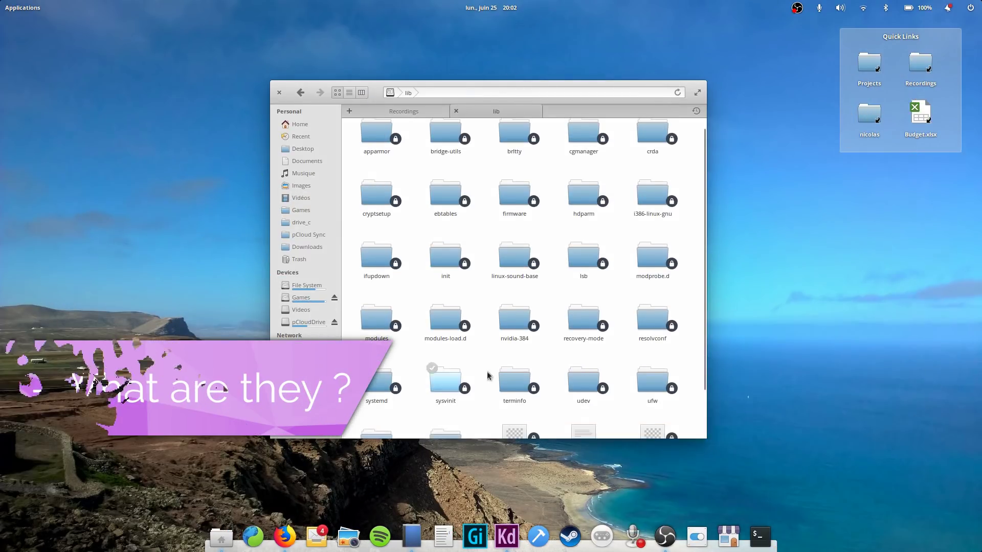
pyautogui.scroll(1, 533, 198)
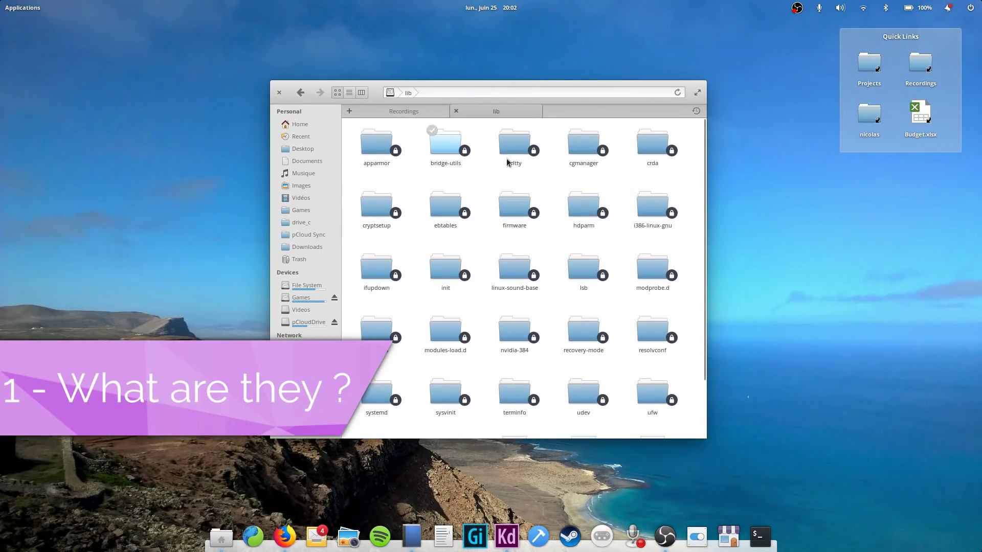
pyautogui.click(423, 93)
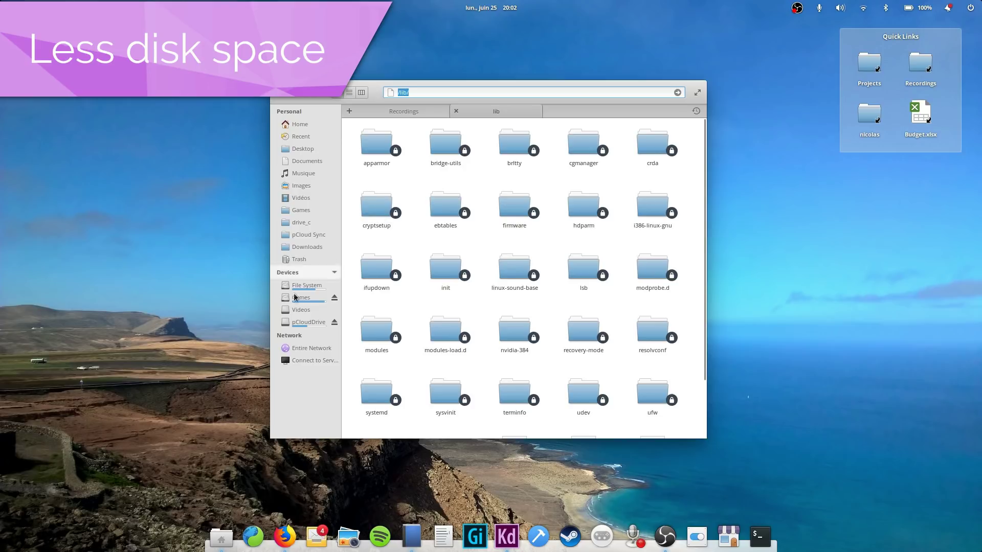
# Open the About page and highlight the 'Built on Ubuntu 16.04.3 LTS' line and the OS name.
pyautogui.moveTo(309, 287)
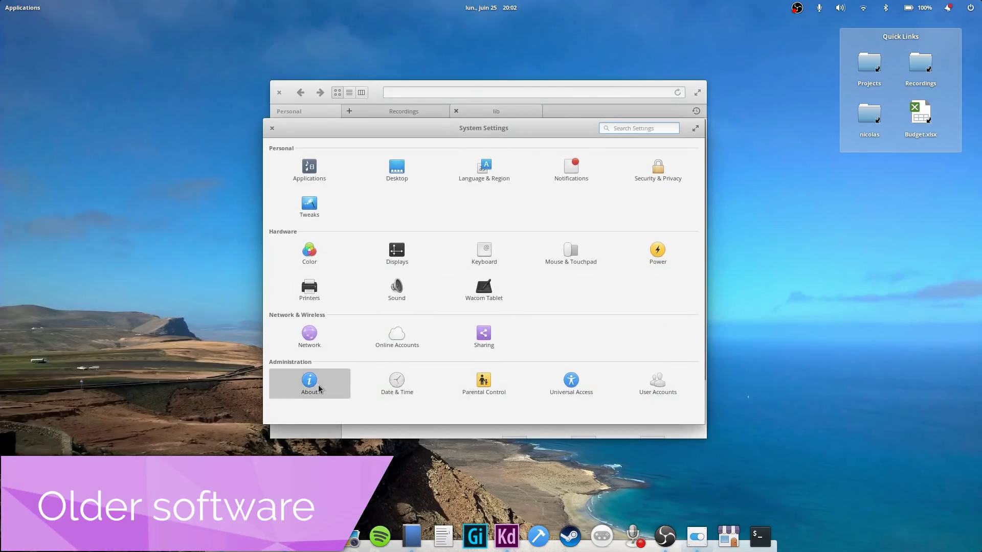
pyautogui.click(318, 389)
pyautogui.moveTo(354, 299); pyautogui.dragTo(424, 295)
pyautogui.click(426, 298)
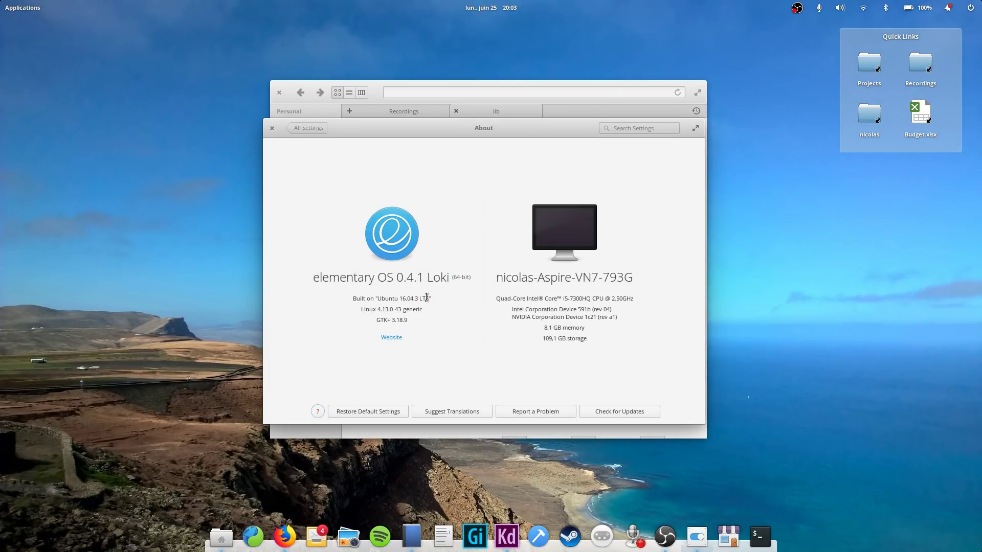
pyautogui.doubleClick(338, 279)
pyautogui.click(357, 279)
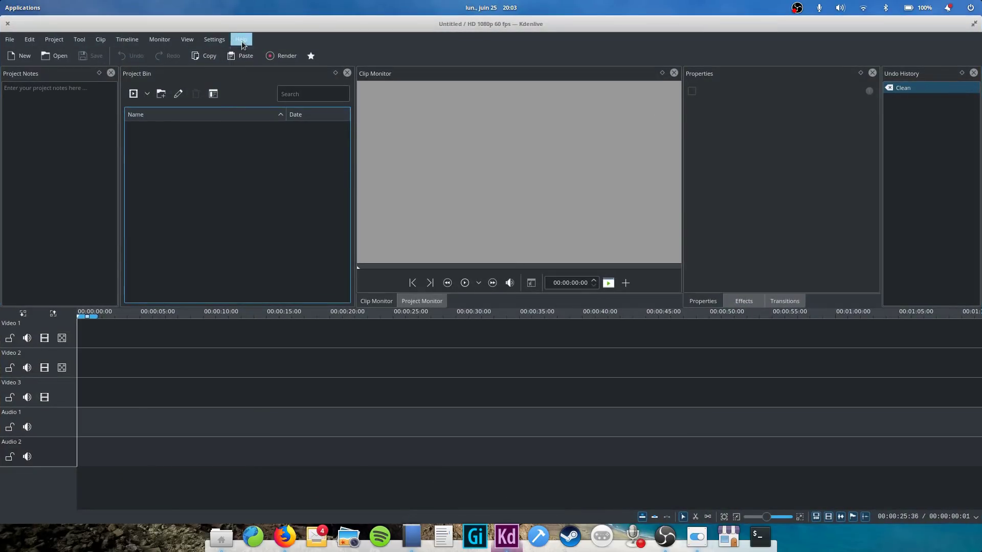
# View Kdenlive's Help > About KDE, close it, then show About Kdenlive.
pyautogui.click(241, 40)
pyautogui.click(266, 129)
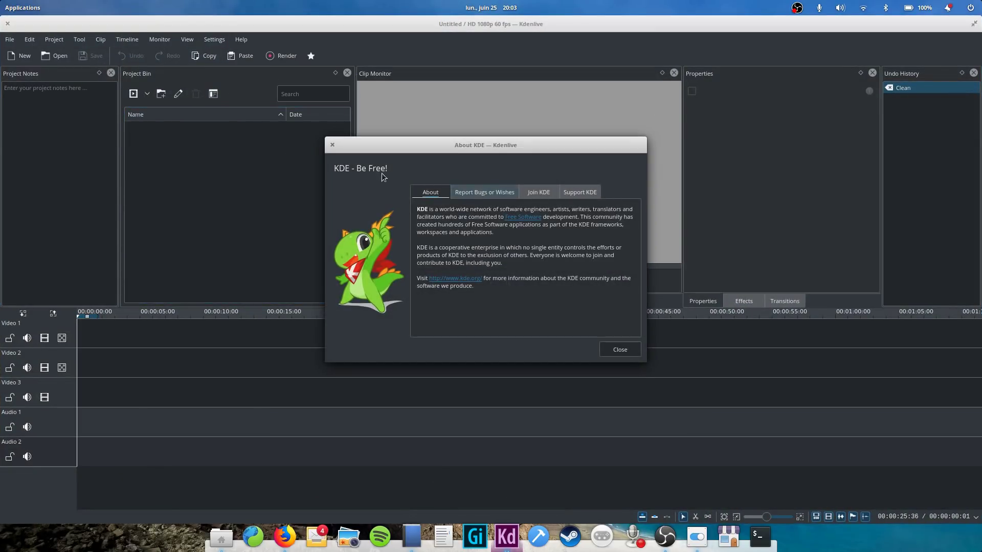
pyautogui.click(615, 349)
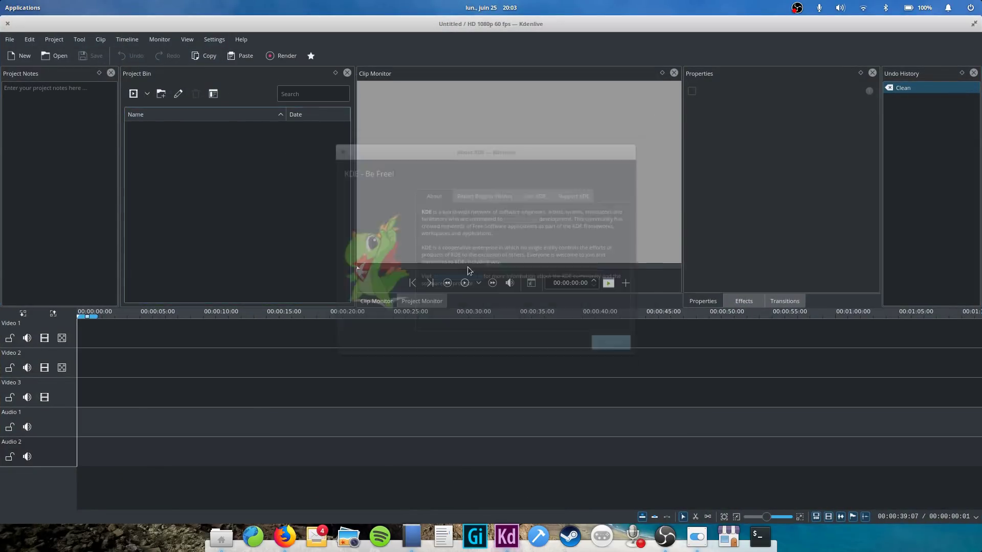
pyautogui.click(241, 39)
pyautogui.click(276, 121)
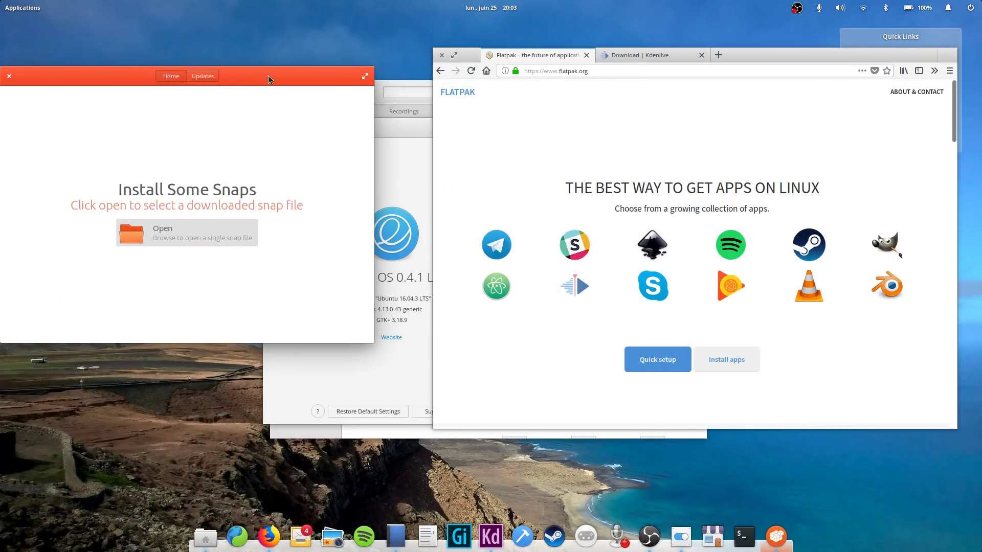
# Move the snap installer window aside and close the System Settings About window.
pyautogui.moveTo(270, 80); pyautogui.dragTo(286, 88)
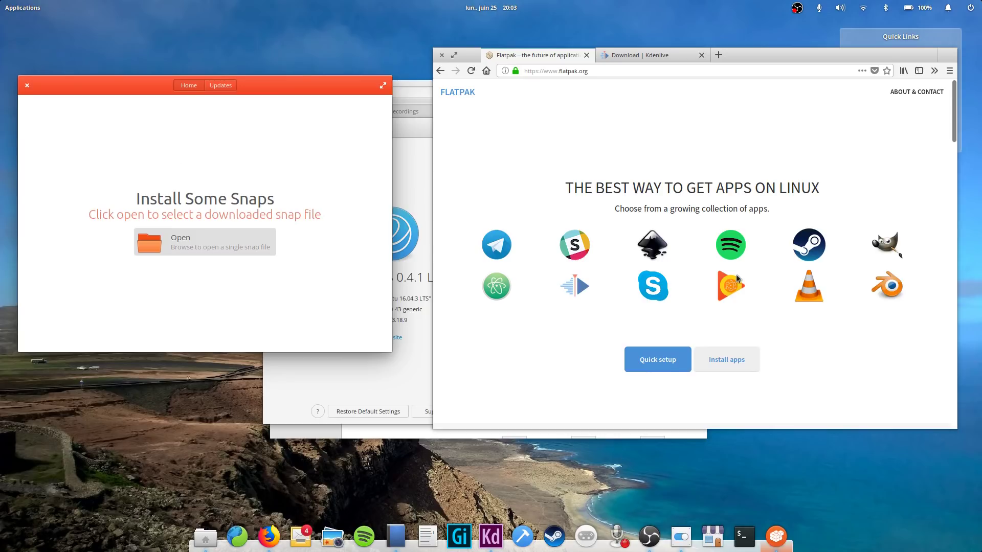
pyautogui.click(405, 172)
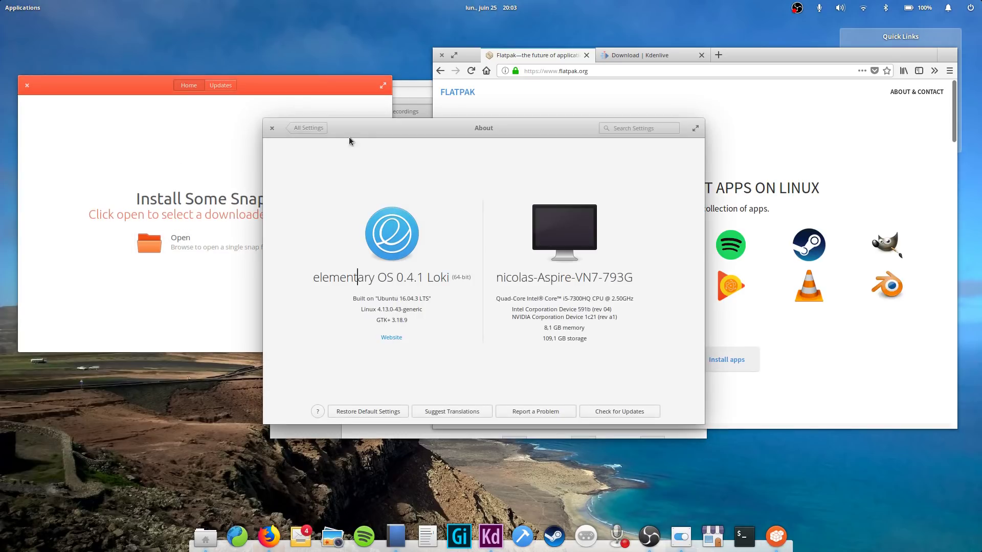
pyautogui.click(271, 129)
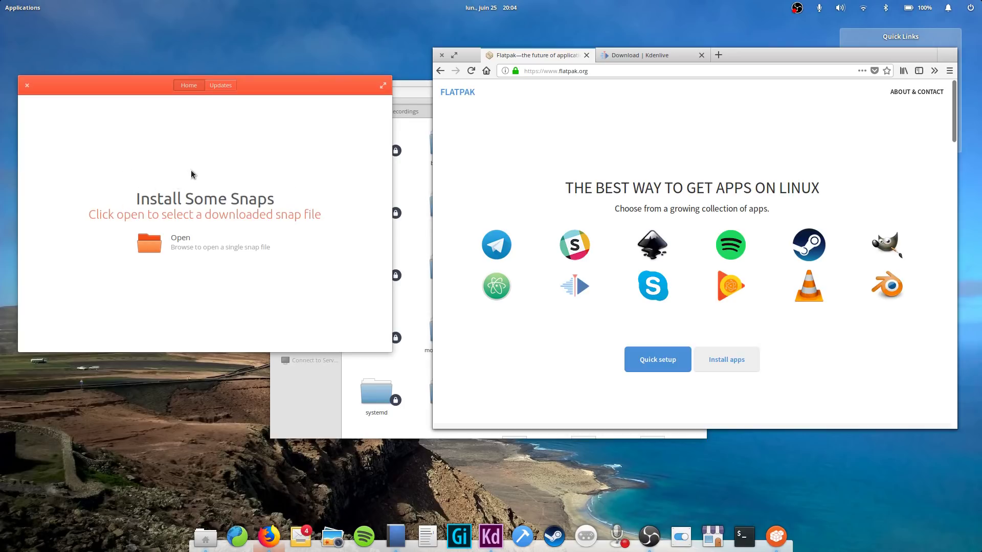
# Open the snapcraft.io Store in a new tab, then return to the Flatpak website tab.
pyautogui.click(719, 54)
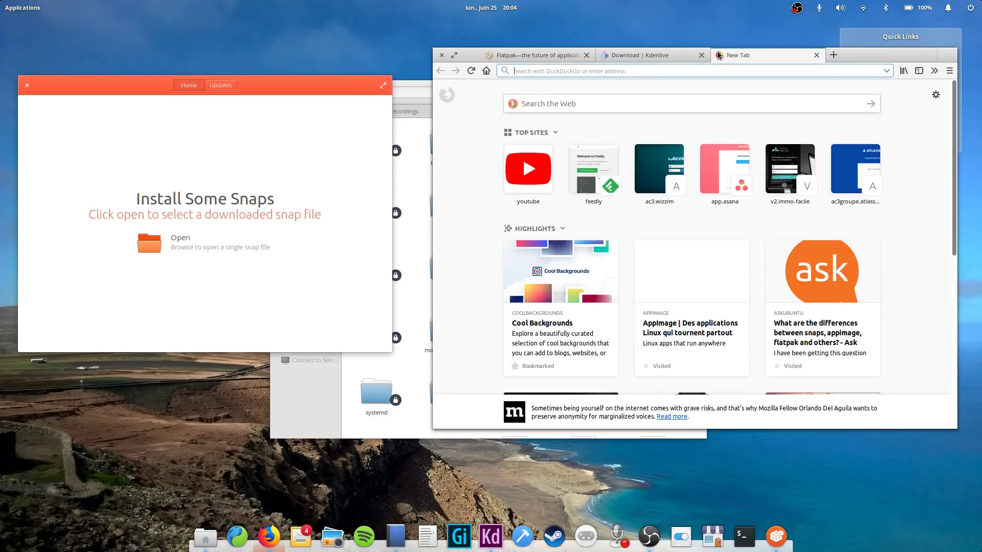
pyautogui.write('snapcraft')
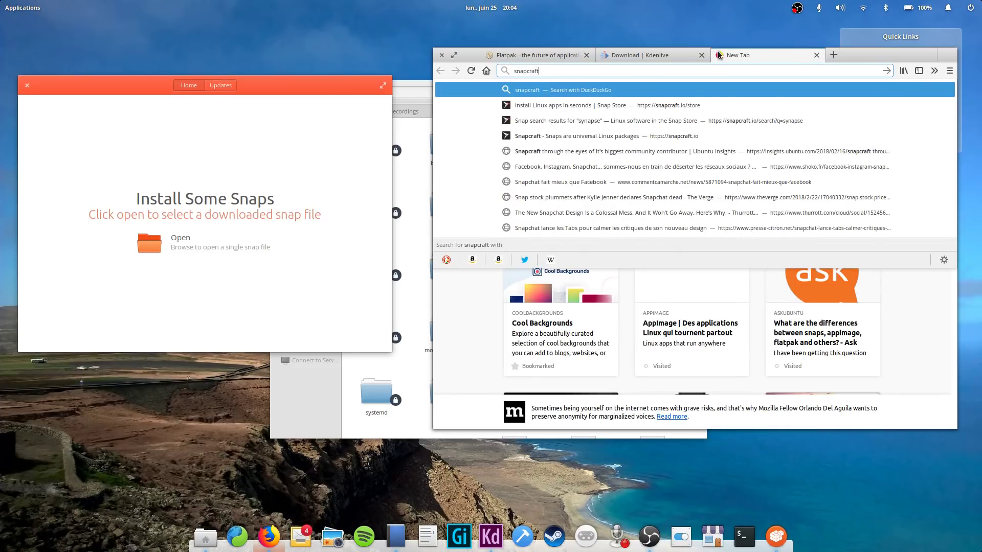
pyautogui.write('.io')
pyautogui.press('Return')
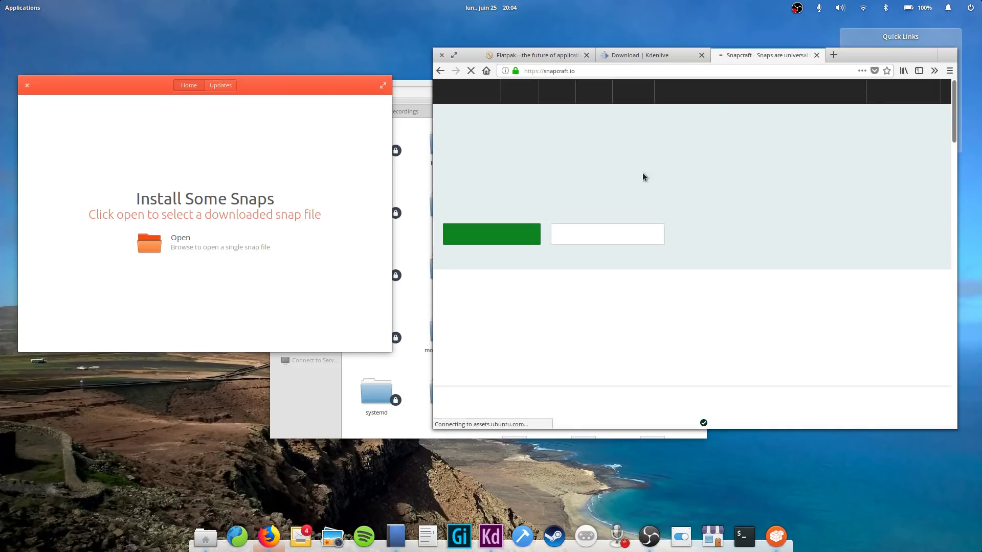
pyautogui.click(539, 91)
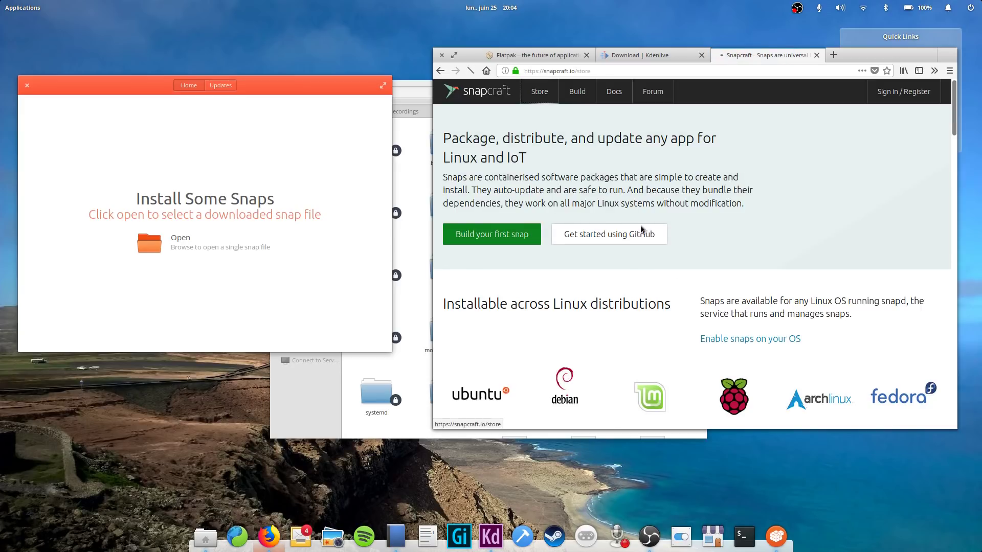
pyautogui.scroll(-3, 770, 284)
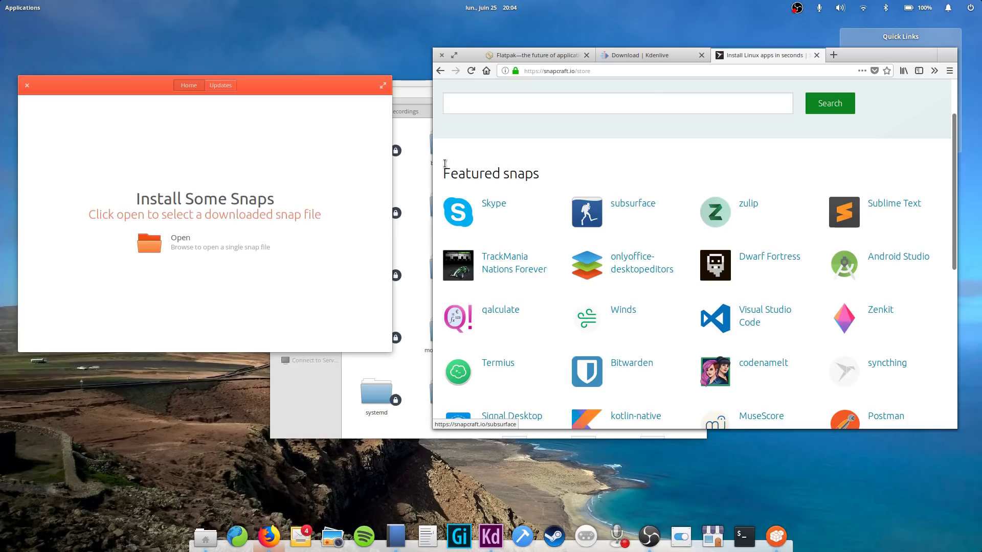
pyautogui.click(635, 55)
pyautogui.click(537, 55)
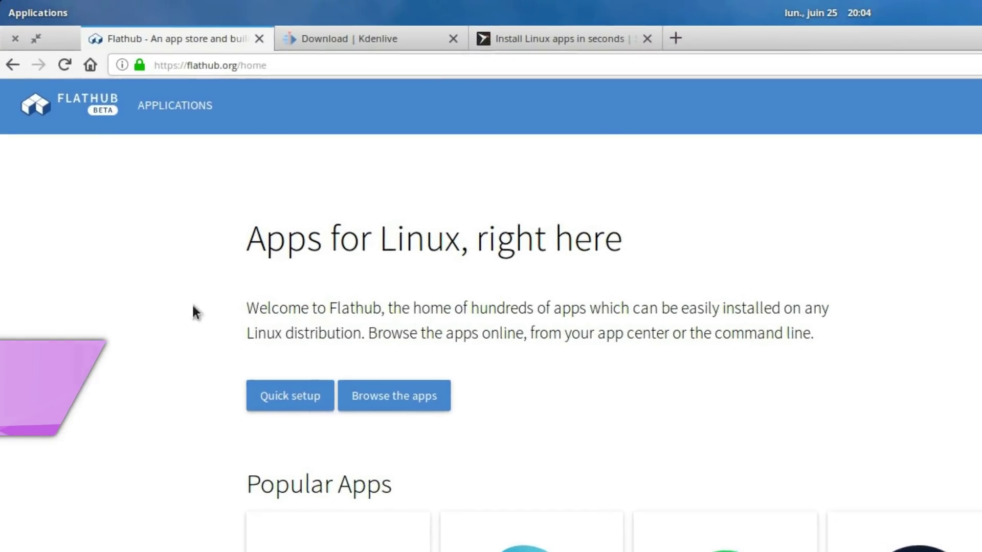
# Browse the Flathub app list and open the Visual Studio Code app page.
pyautogui.moveTo(358, 80); pyautogui.dragTo(172, 79)
pyautogui.click(351, 81)
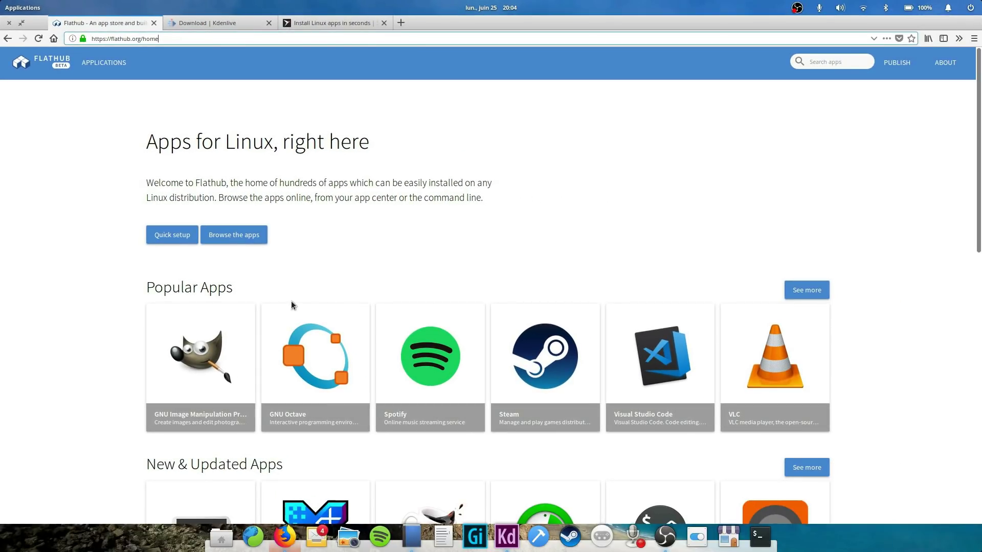
pyautogui.click(235, 235)
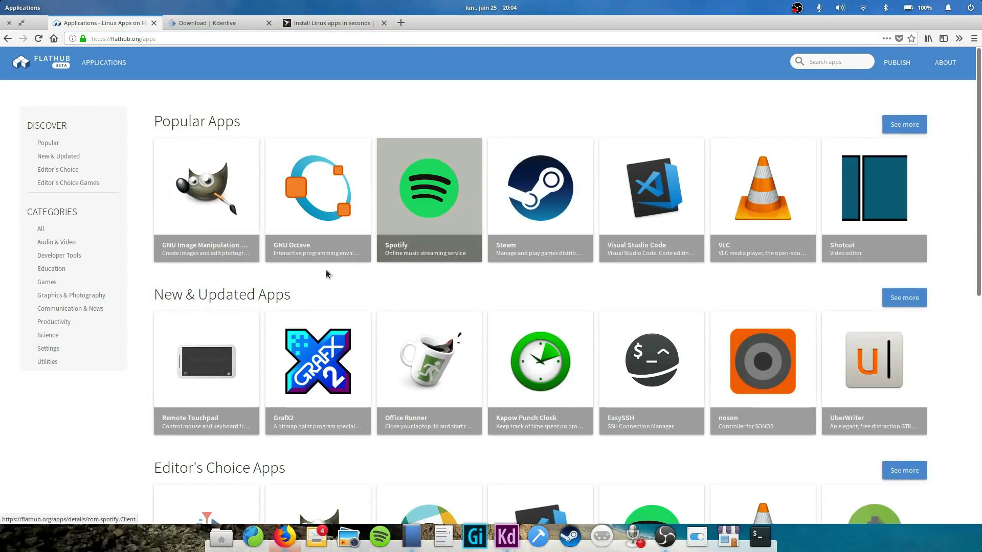
pyautogui.scroll(-2, 410, 210)
pyautogui.scroll(2, 601, 326)
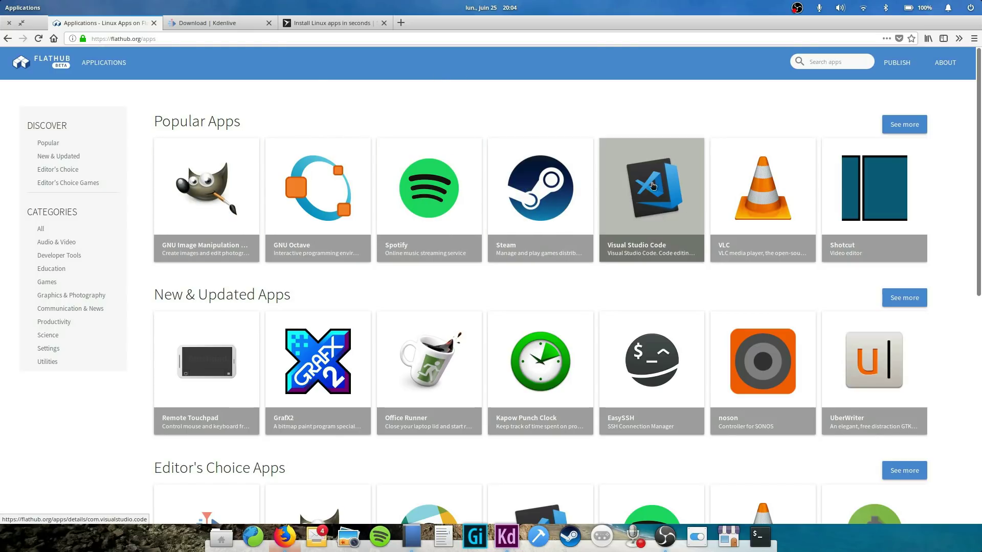
pyautogui.scroll(-1, 738, 207)
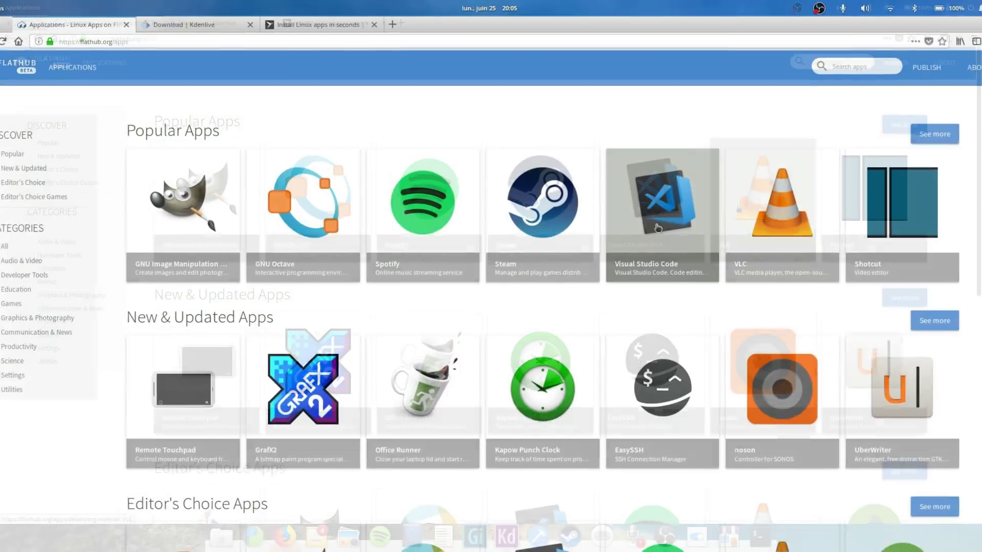
pyautogui.click(655, 225)
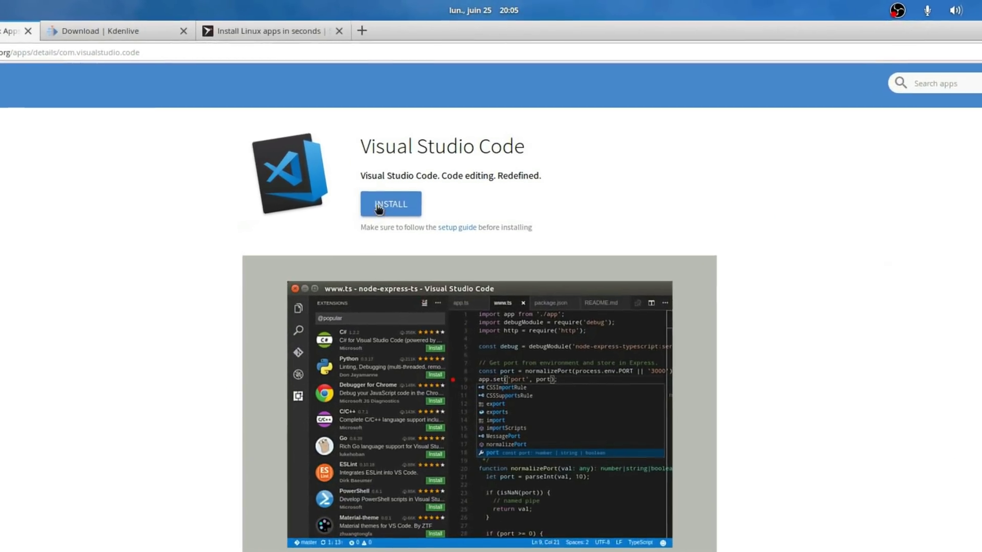
# Save the Visual Studio Code flatpakref file and check it in the downloads list.
pyautogui.click(383, 199)
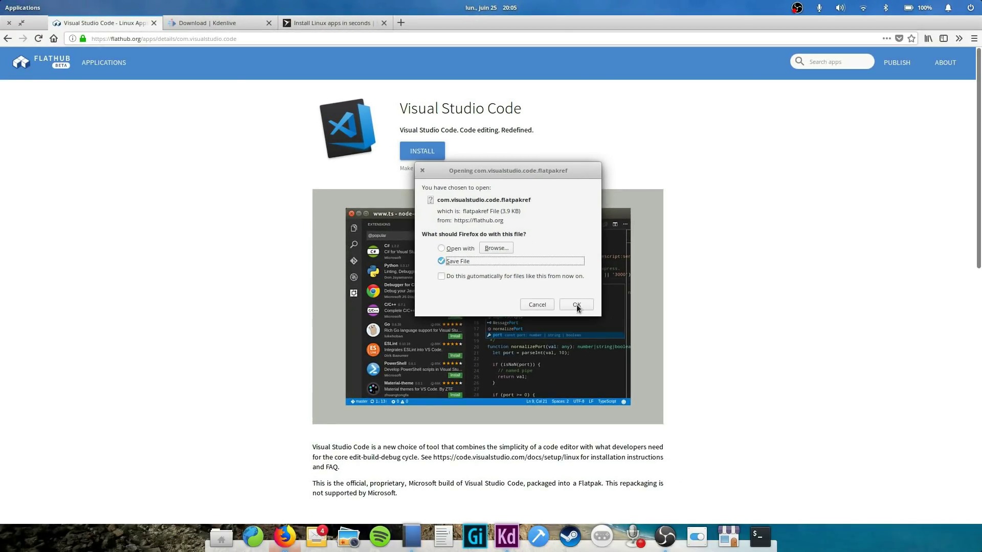
pyautogui.click(576, 305)
pyautogui.click(913, 39)
pyautogui.click(783, 190)
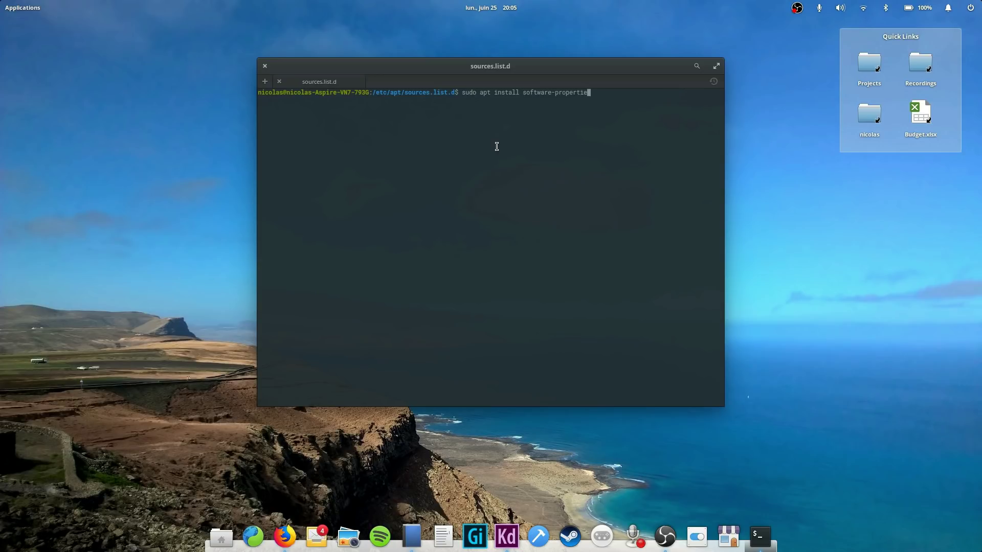
# Install software-properties-common with sudo, which reports it is already the newest version.
pyautogui.write('mon')
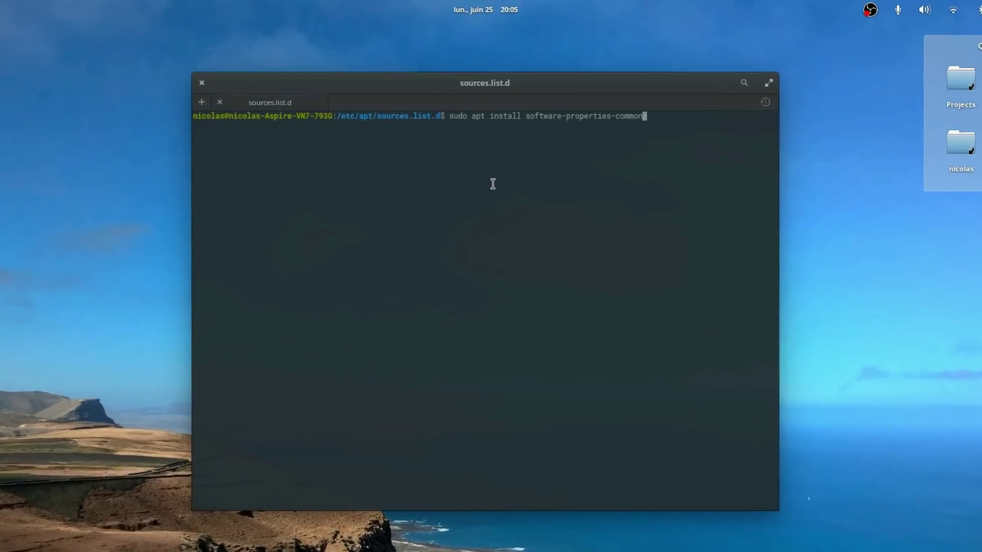
pyautogui.press('Return')
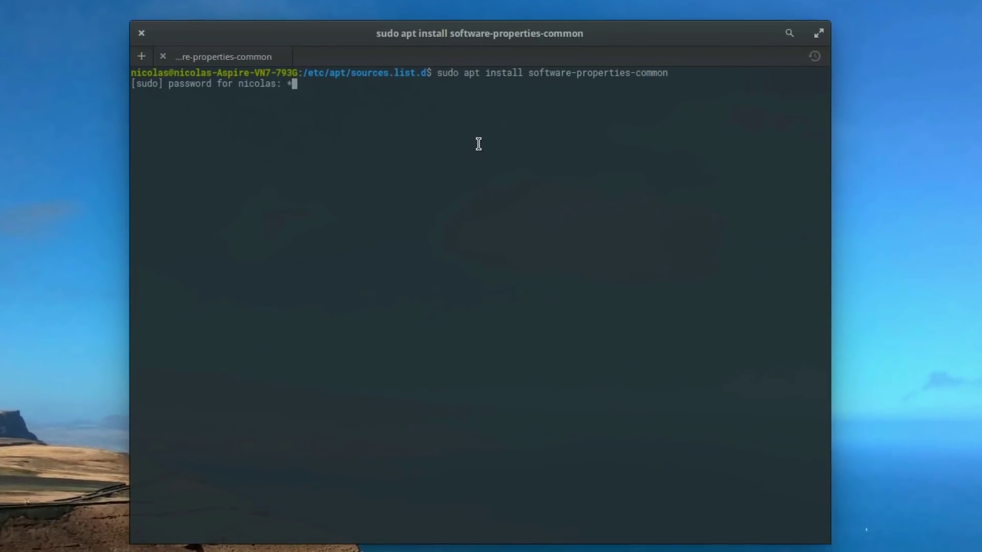
pyautogui.write('************')
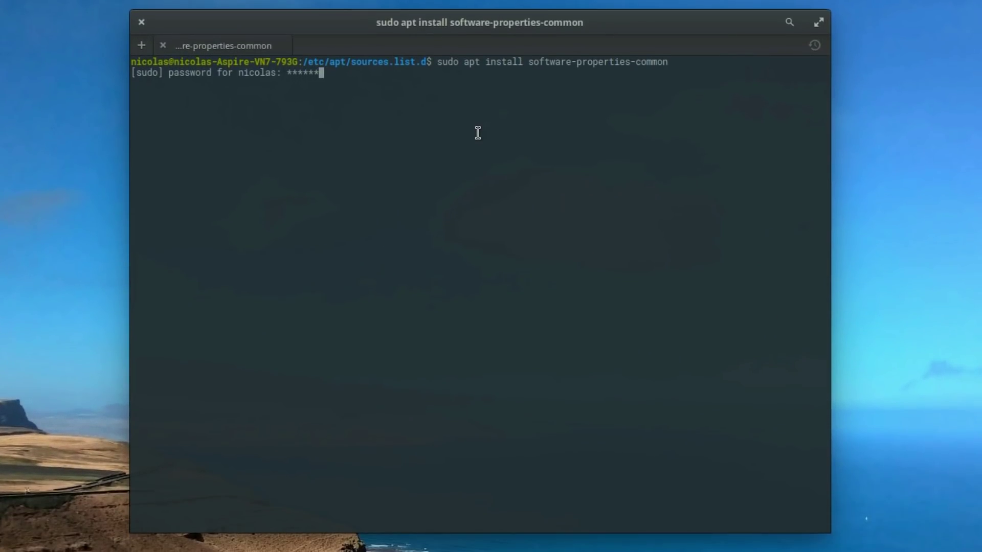
pyautogui.press('Return')
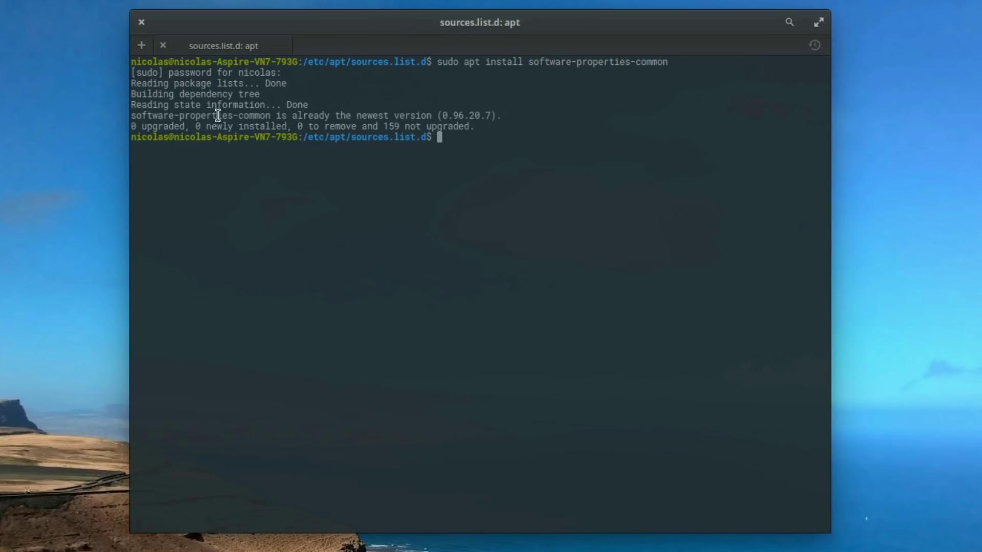
pyautogui.moveTo(213, 114); pyautogui.dragTo(500, 114)
pyautogui.click(501, 113)
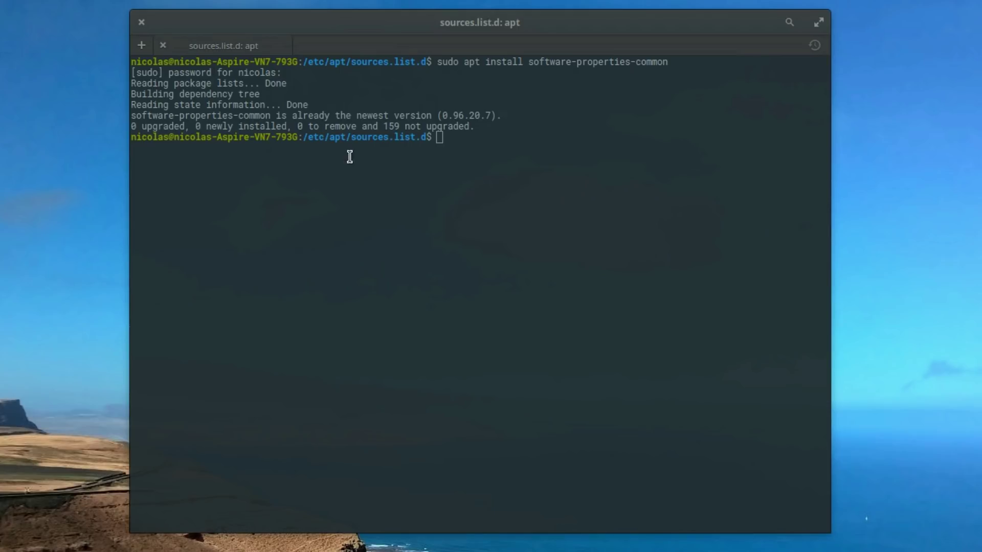
# Install flatpak 0.99.1 with its libostree dependency, then place Terminal left and Files right.
pyautogui.write('sudo add-apt-repository ppa:alexlarsson/flatpak')
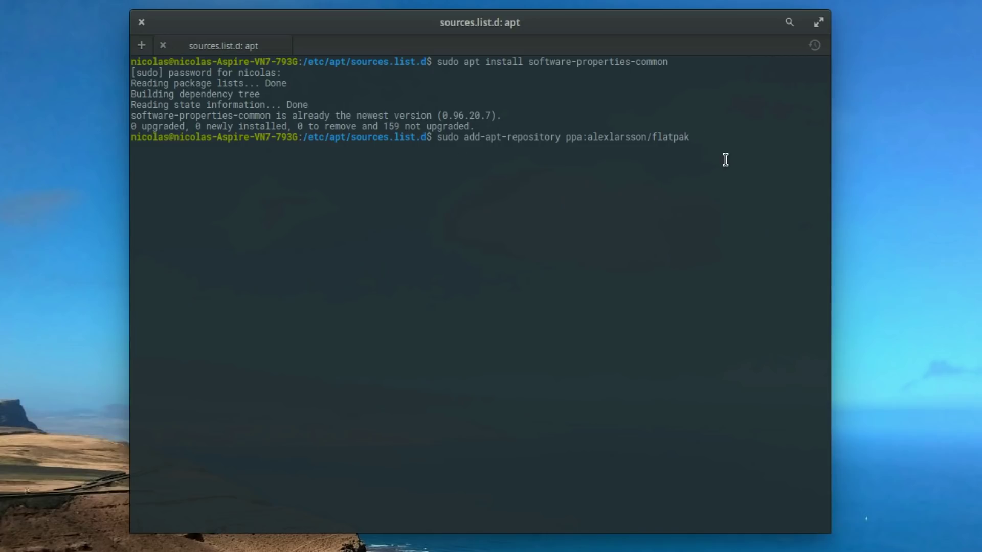
pyautogui.press('BackSpace')
pyautogui.press('BackSpace')
pyautogui.press('BackSpace')
pyautogui.press('BackSpace')
pyautogui.press('BackSpace')
pyautogui.press('BackSpace')
pyautogui.press('BackSpace')
pyautogui.press('BackSpace')
pyautogui.press('BackSpace')
pyautogui.press('BackSpace')
pyautogui.press('BackSpace')
pyautogui.press('BackSpace')
pyautogui.press('BackSpace')
pyautogui.press('BackSpace')
pyautogui.press('BackSpace')
pyautogui.press('BackSpace')
pyautogui.press('BackSpace')
pyautogui.press('BackSpace')
pyautogui.press('BackSpace')
pyautogui.press('BackSpace')
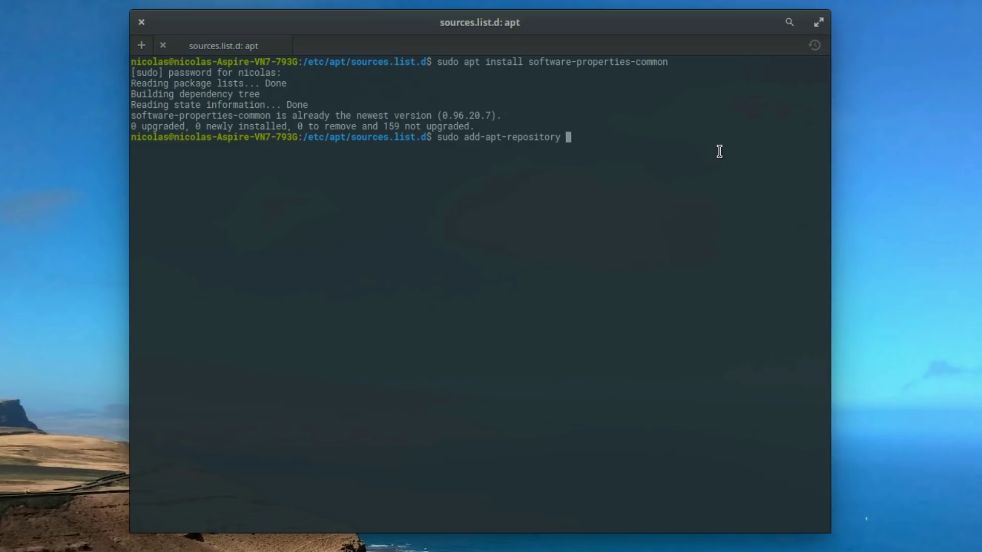
pyautogui.press('BackSpace')
pyautogui.press('BackSpace')
pyautogui.press('BackSpace')
pyautogui.press('BackSpace')
pyautogui.write('p')
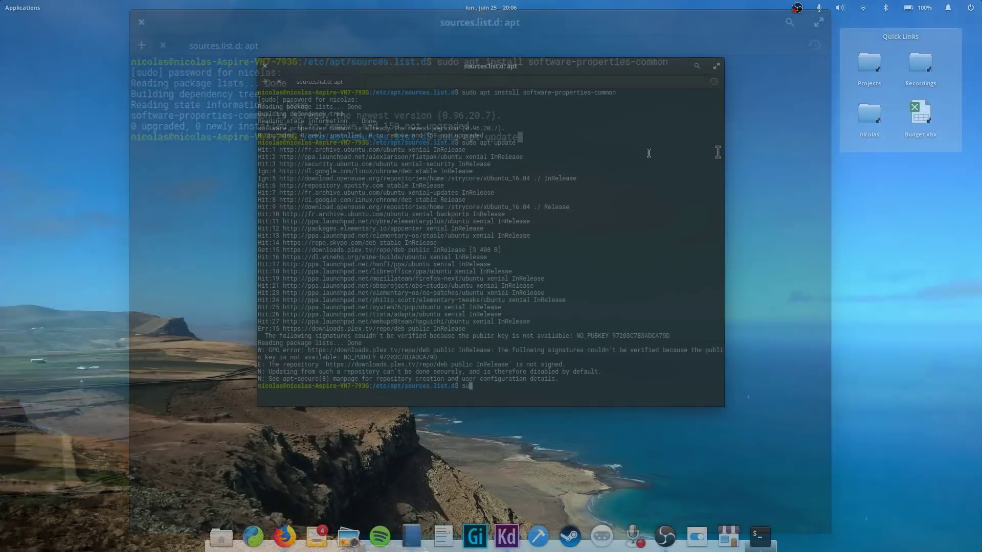
pyautogui.write('pt install flatpak')
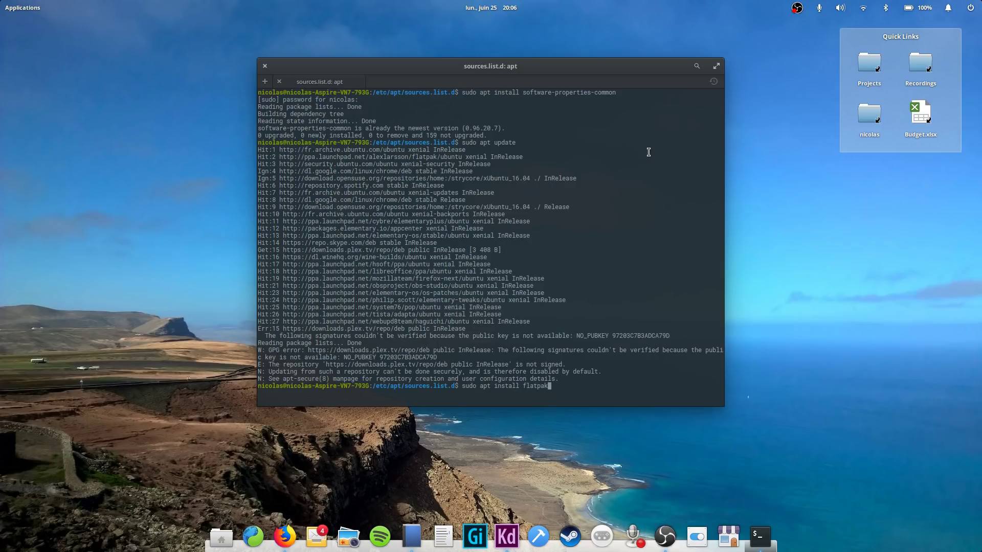
pyautogui.press('Return')
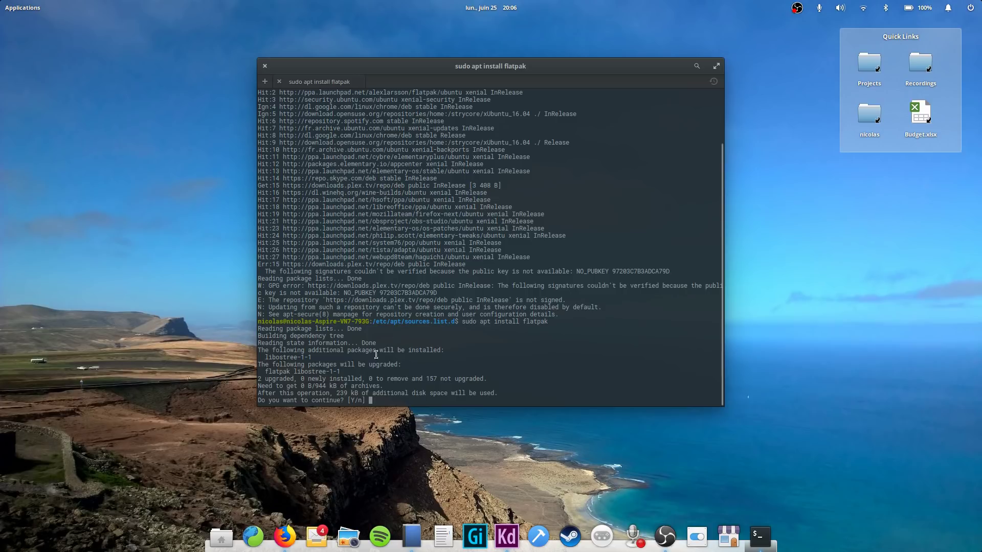
pyautogui.press('Return')
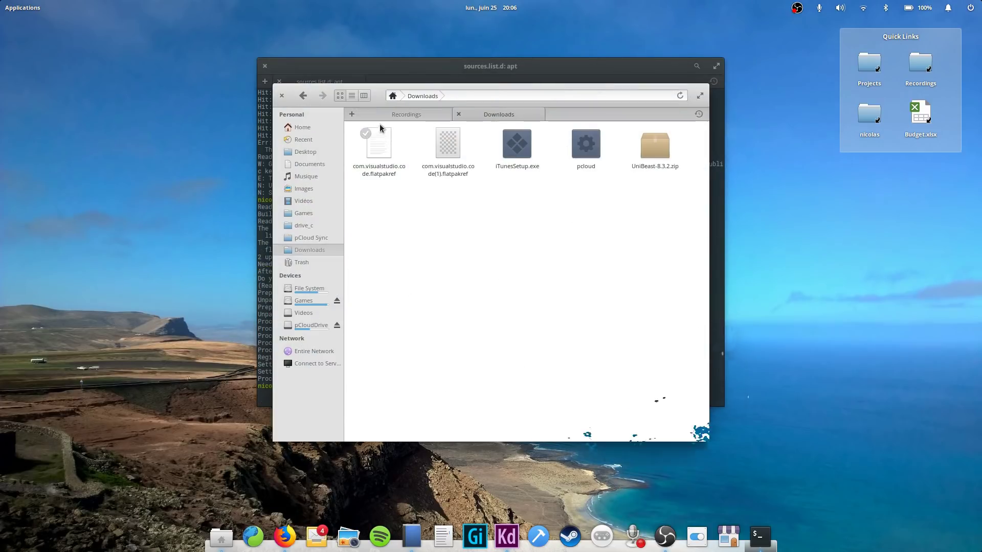
pyautogui.moveTo(375, 101); pyautogui.dragTo(660, 153)
pyautogui.moveTo(549, 72); pyautogui.dragTo(374, 77)
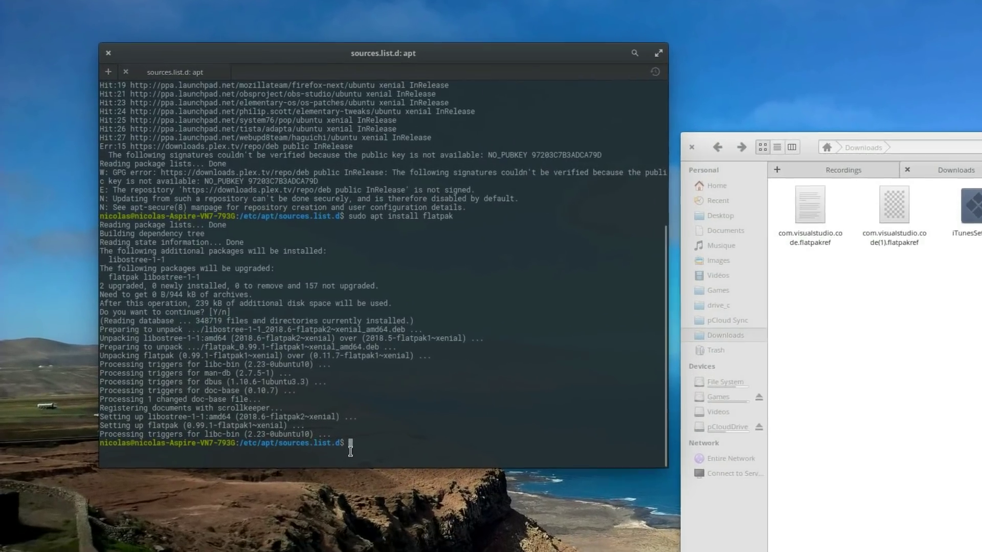
# Run flatpak install on the dragged-in com.visualstudio.code.flatpakref and accept the Freedesktop Sdk 1.6 runtime.
pyautogui.write('flatpak insta')
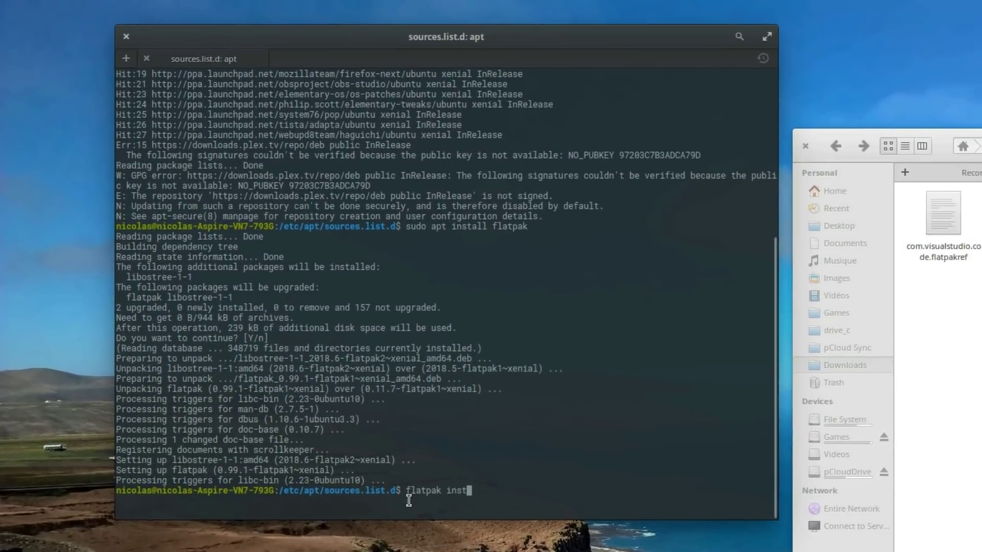
pyautogui.write('ll')
pyautogui.moveTo(933, 215); pyautogui.dragTo(534, 378)
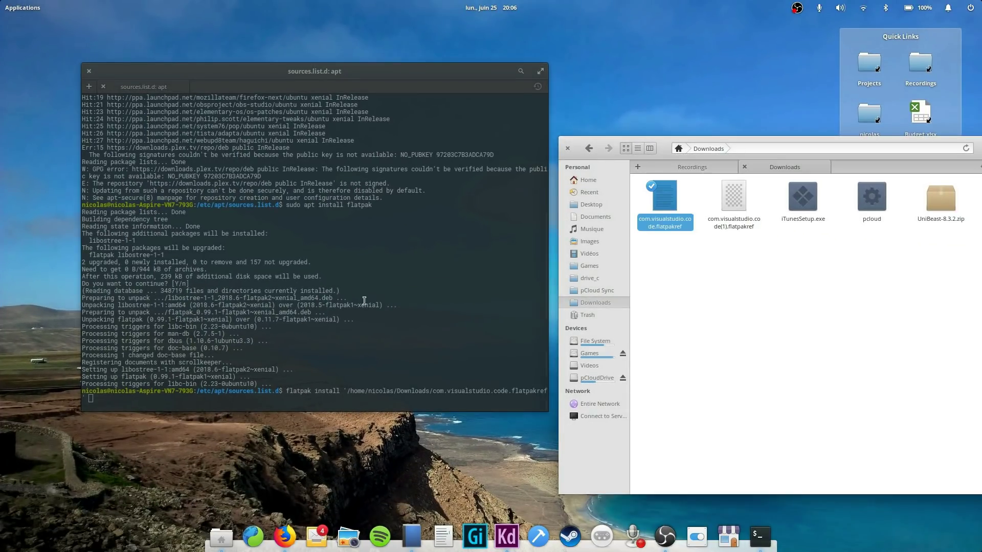
pyautogui.click(433, 358)
pyautogui.press('Return')
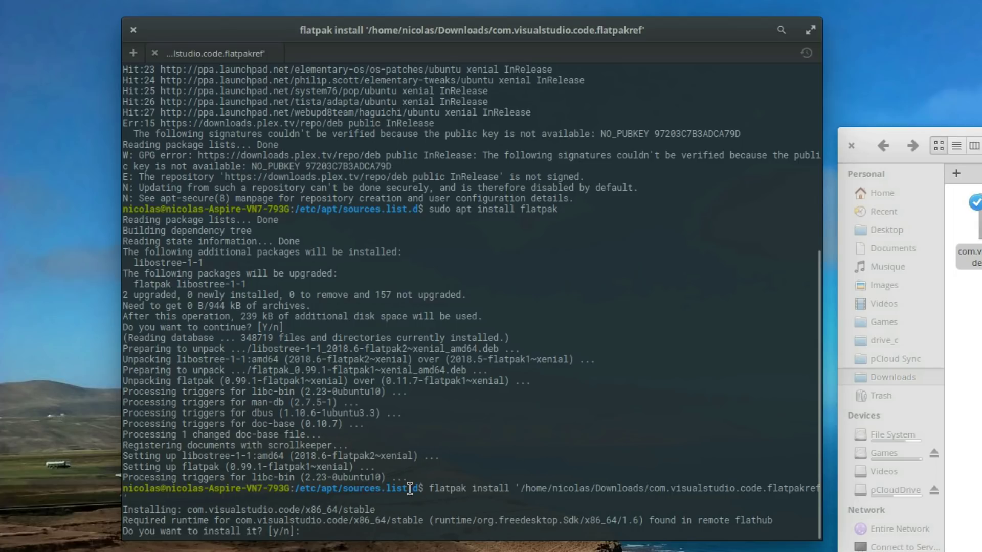
pyautogui.moveTo(123, 521); pyautogui.dragTo(205, 520)
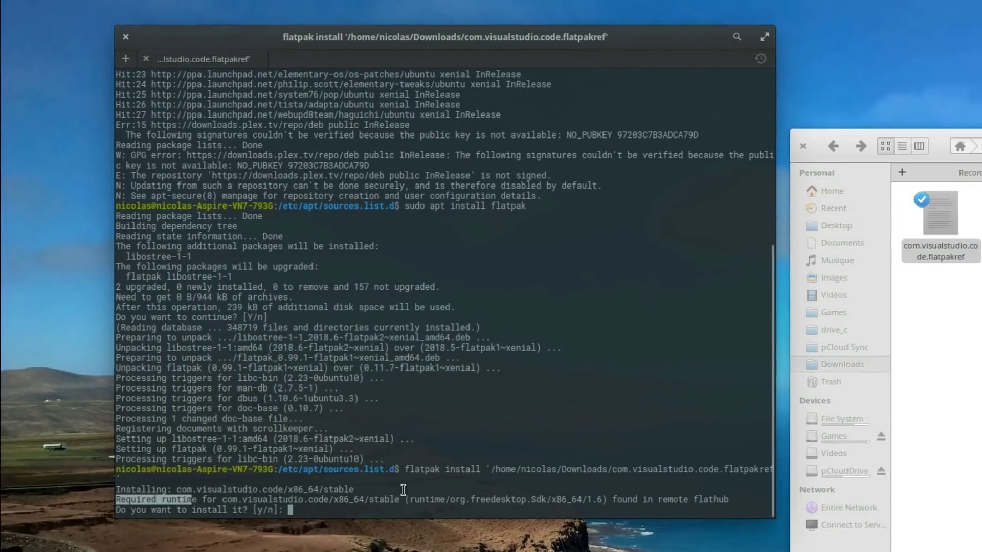
pyautogui.moveTo(403, 490); pyautogui.dragTo(610, 508)
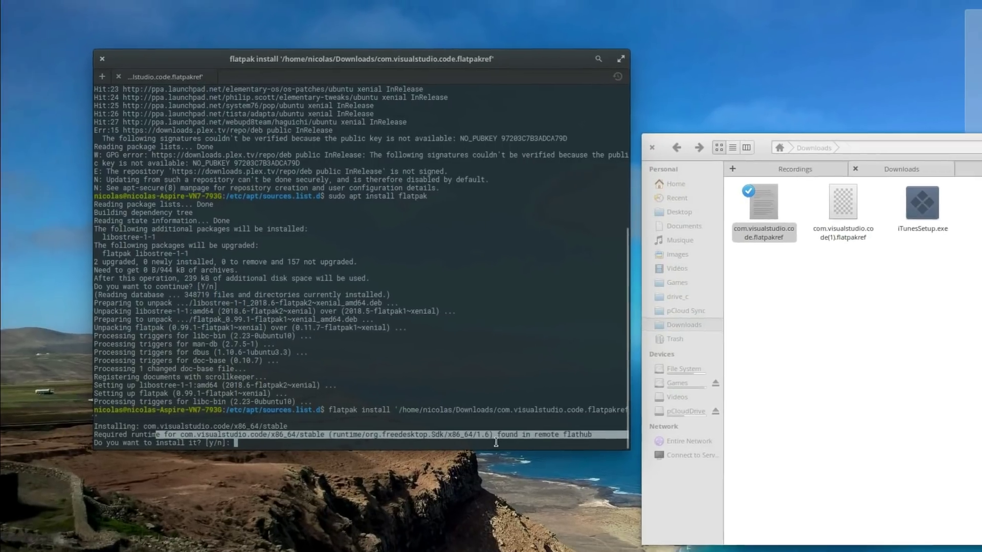
pyautogui.press('Return')
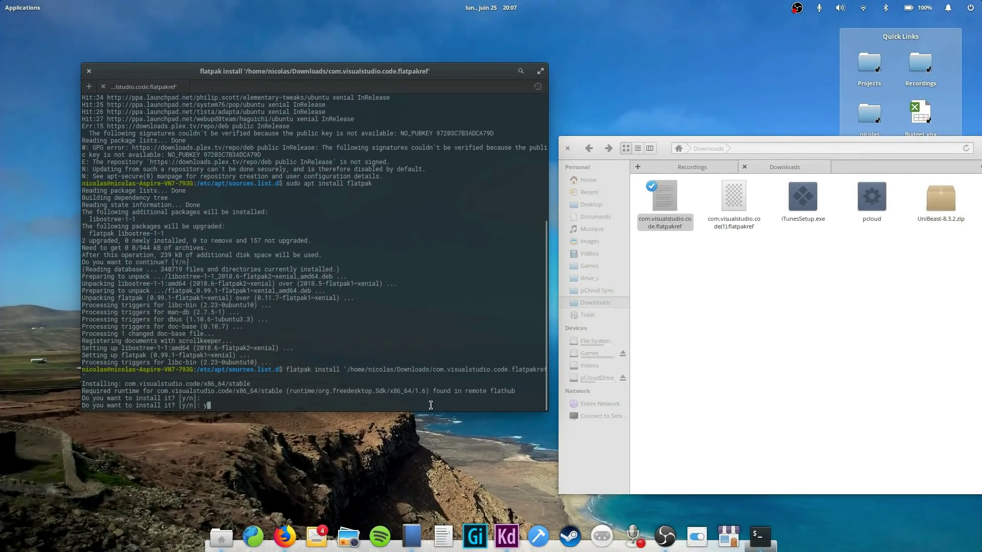
pyautogui.write('y')
pyautogui.press('Return')
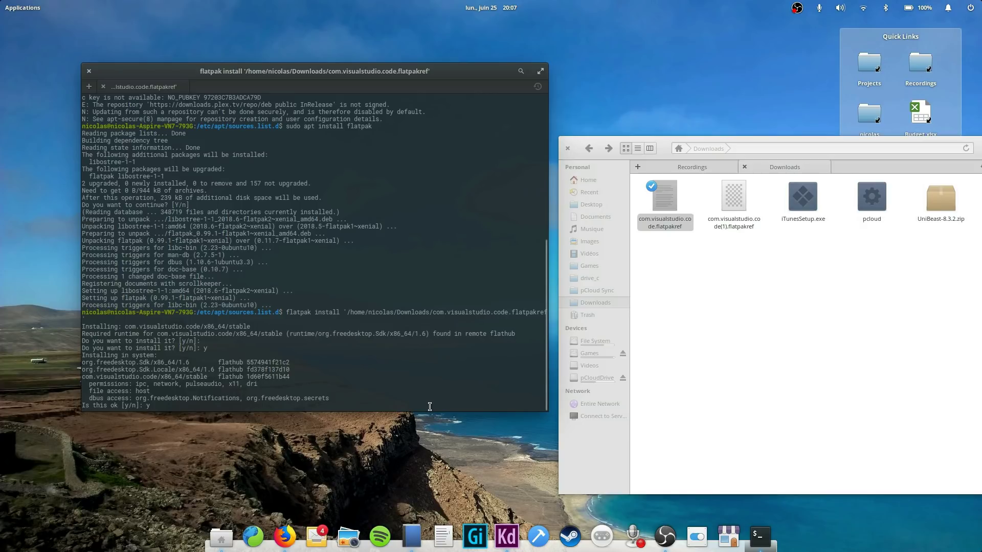
# Confirm the VS Code flatpak install and run flatpak update in a new terminal tab.
pyautogui.write('y')
pyautogui.press('Return')
pyautogui.hotkey('ctrl', 'shift', 't')
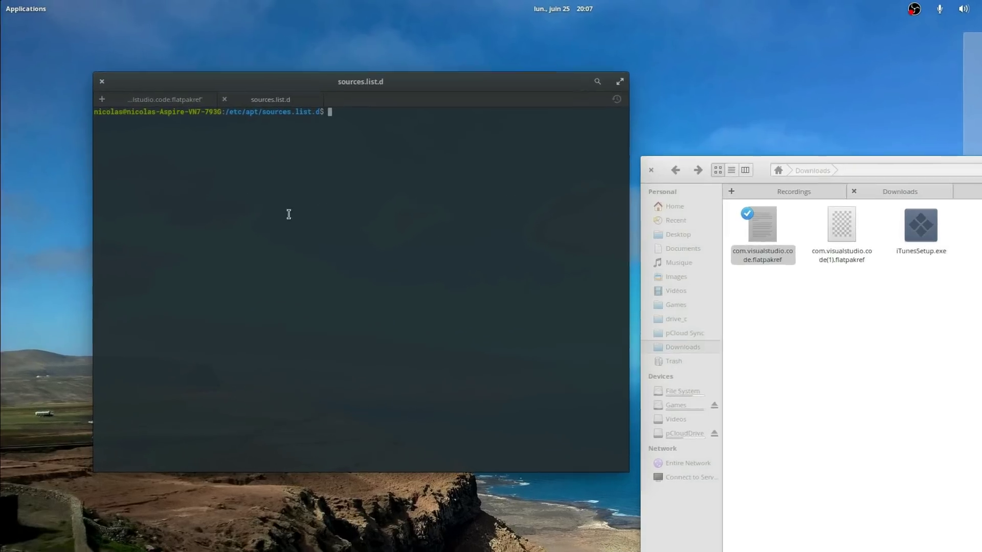
pyautogui.write('flatpak ')
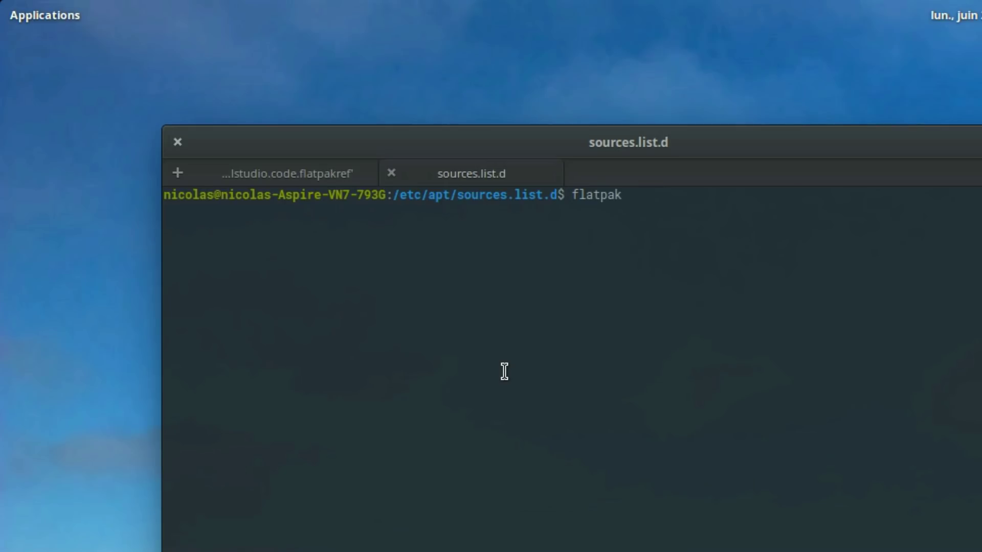
pyautogui.write('update')
pyautogui.press('Return')
# In another tab, list removable flatpaks with 'flatpak remove' and enter org.kde.kdenlive.
pyautogui.hotkey('ctrl', 'shift', 't')
pyautogui.write('fl')
pyautogui.write('atpak rem')
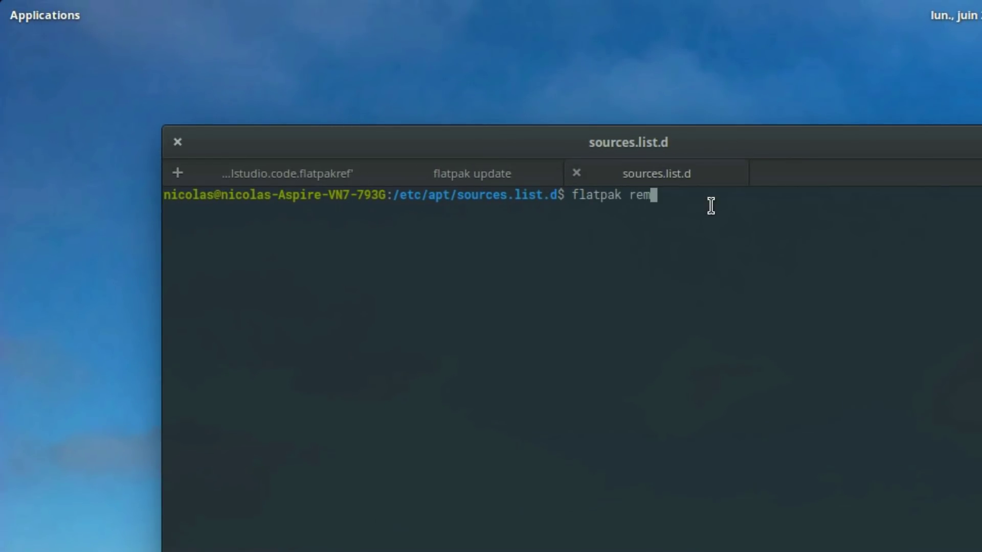
pyautogui.write('ove')
pyautogui.press('Tab')
pyautogui.press('Tab')
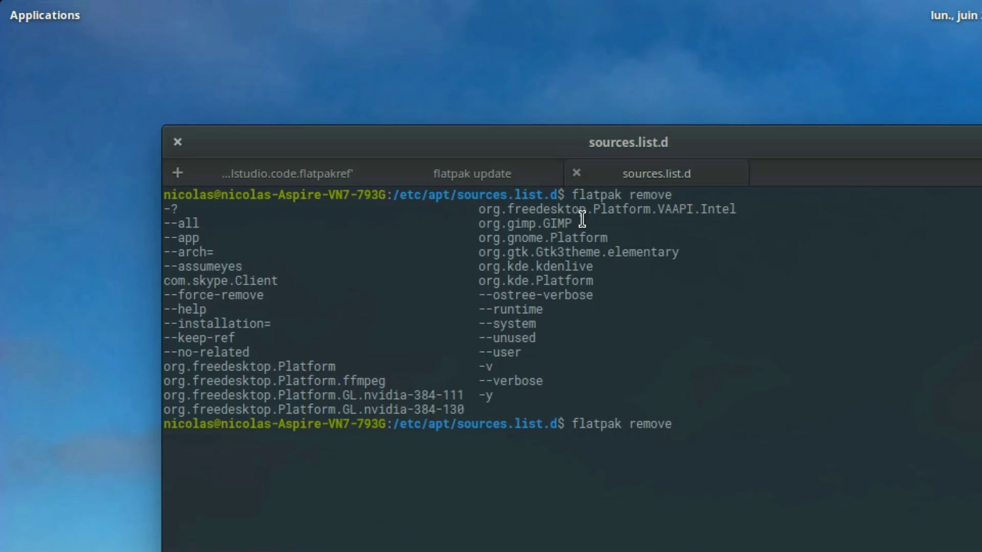
pyautogui.moveTo(486, 256); pyautogui.dragTo(467, 253)
pyautogui.click(467, 252)
pyautogui.moveTo(473, 267); pyautogui.dragTo(603, 271)
pyautogui.click(616, 267)
pyautogui.write('org.kde.kdenlive')
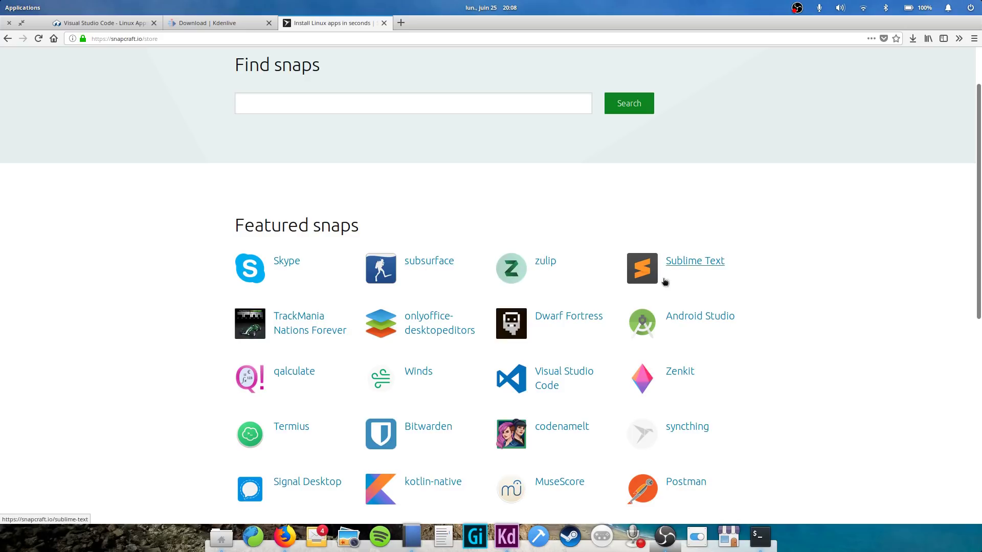
pyautogui.moveTo(180, 39); pyautogui.dragTo(92, 40)
pyautogui.click(169, 44)
pyautogui.click(148, 144)
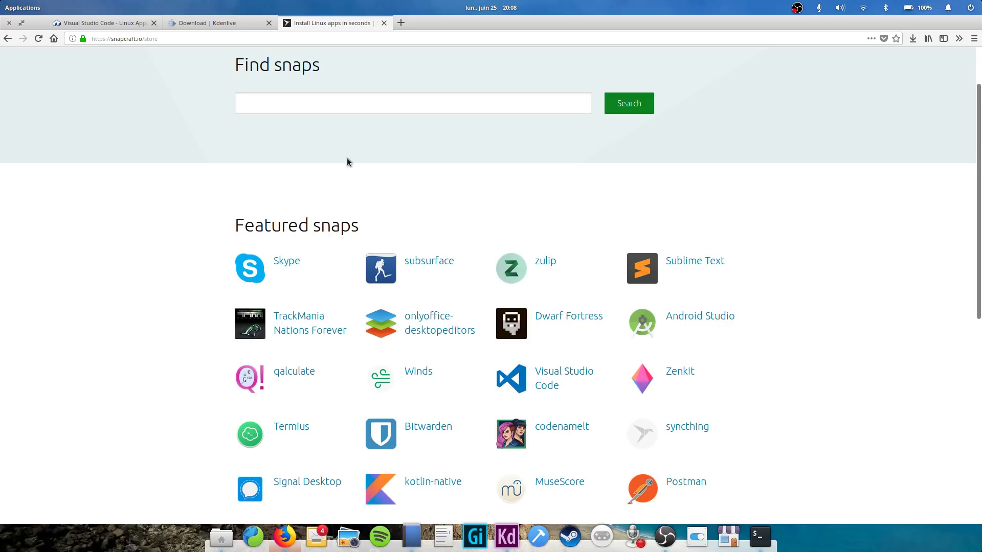
pyautogui.click(729, 536)
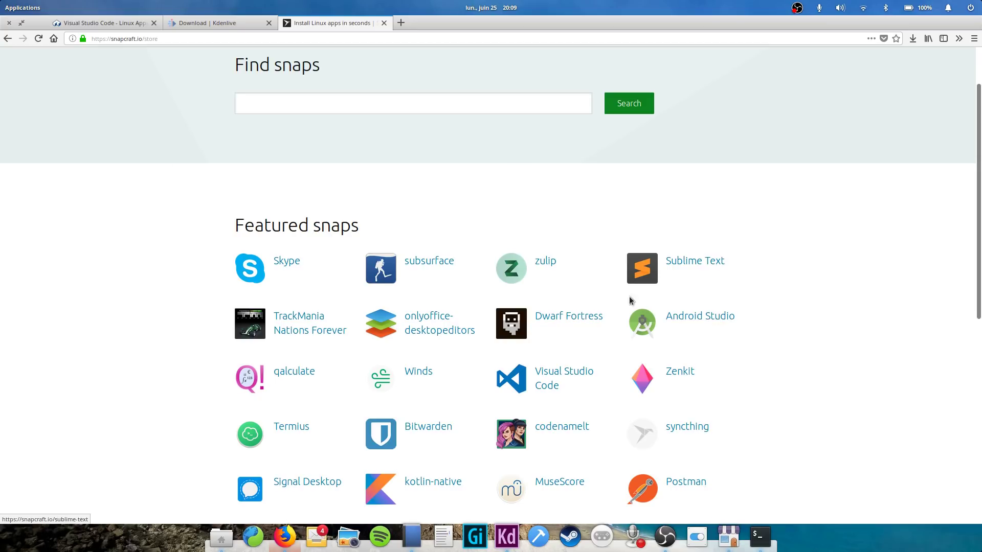
# Search AppCenter for 'snapcraf', open Snaptastic 0.4.3, and dismiss the Task finished notification.
pyautogui.write('snapcraft')
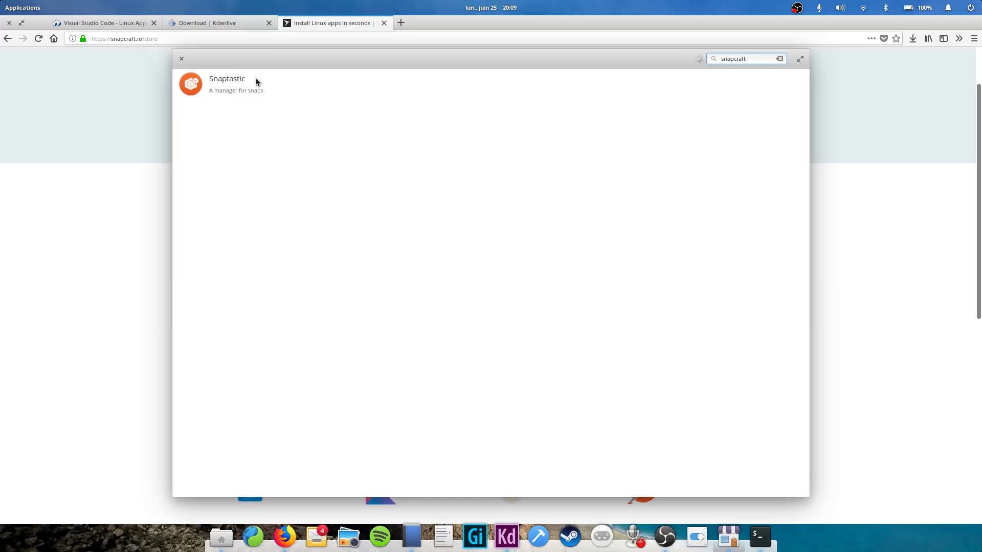
pyautogui.click(257, 80)
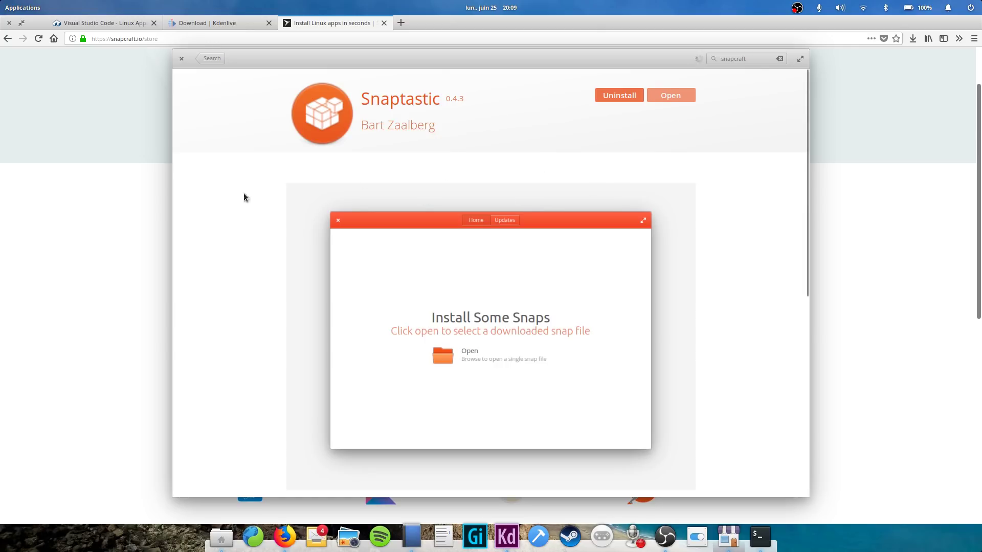
pyautogui.moveTo(473, 63); pyautogui.dragTo(467, 60)
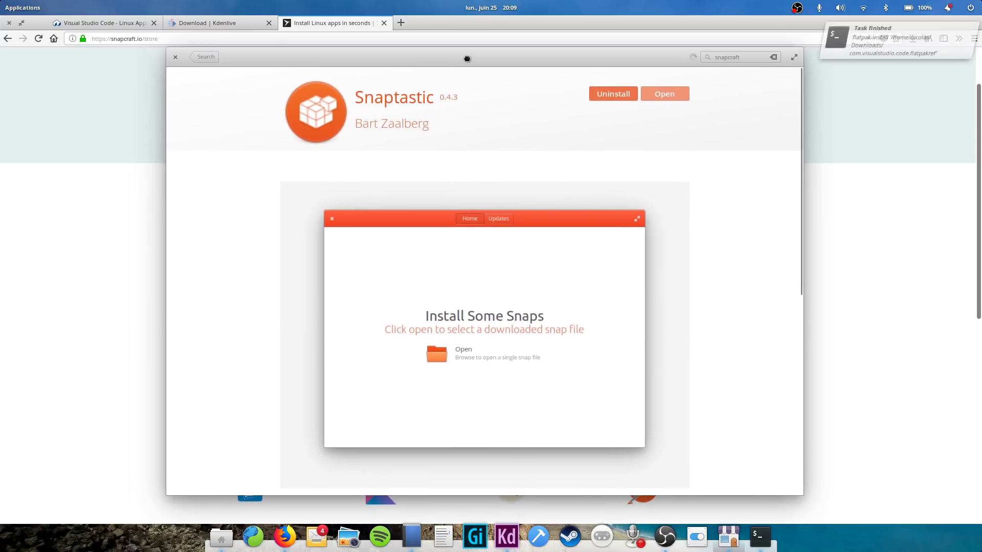
pyautogui.click(824, 24)
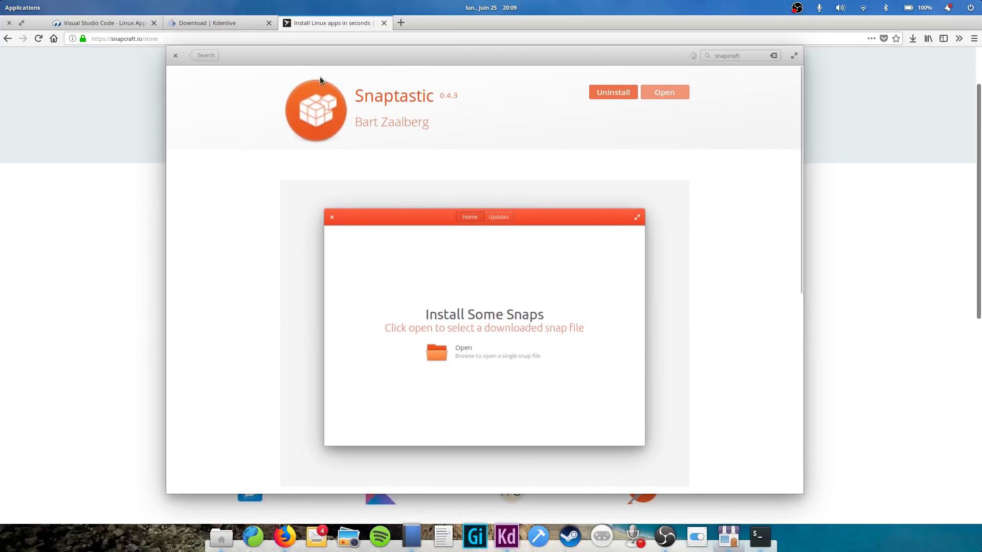
# Open the Visual Studio Code snap in the store and send it to the desktop installer.
pyautogui.click(175, 57)
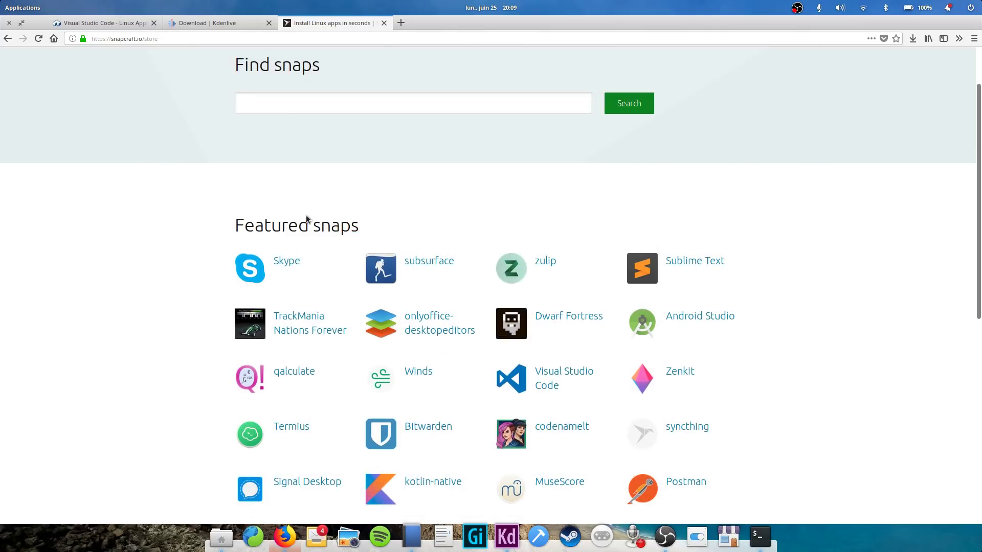
pyautogui.scroll(-1, 807, 241)
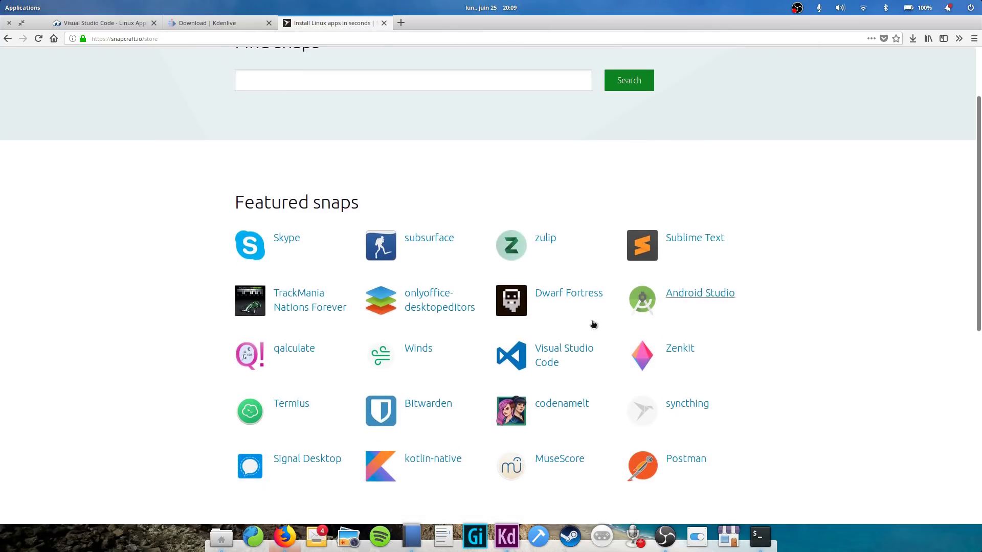
pyautogui.click(548, 357)
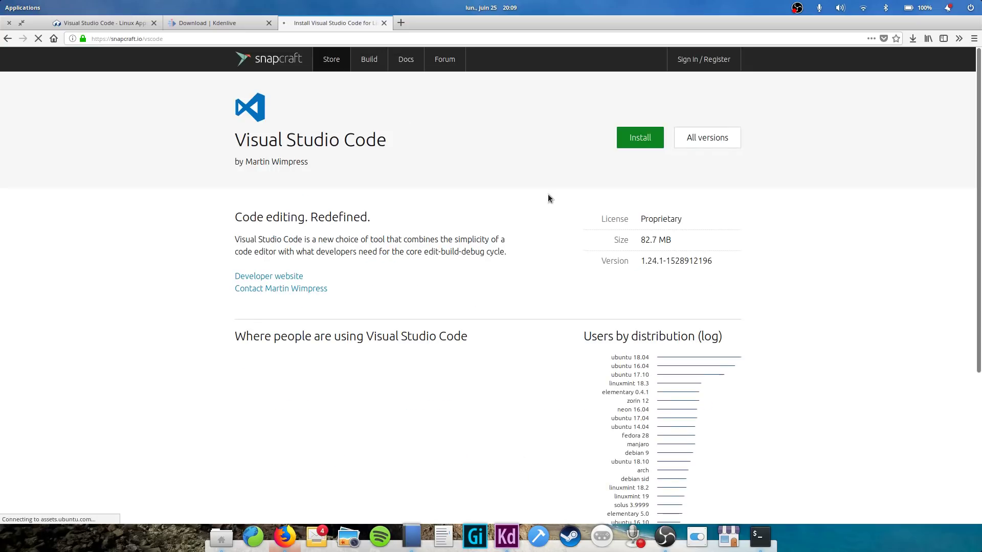
pyautogui.click(642, 138)
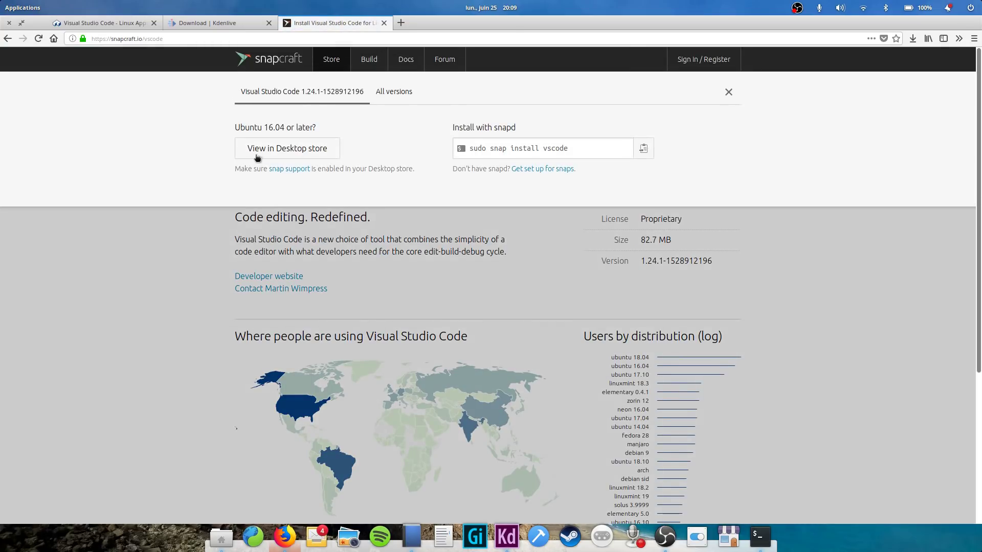
pyautogui.click(302, 157)
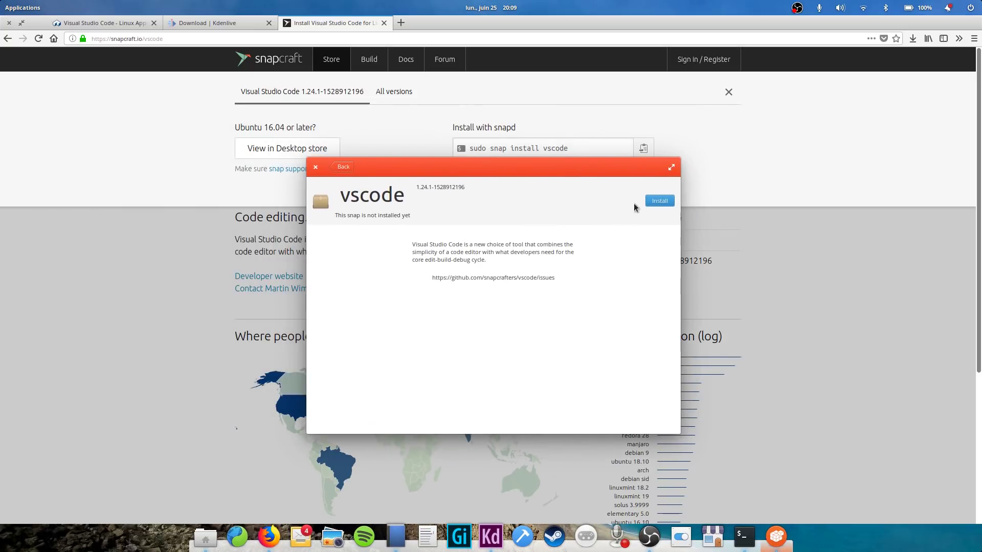
# Install the vscode 1.24.1 snap, then uninstall it and confirm Delete.
pyautogui.click(659, 203)
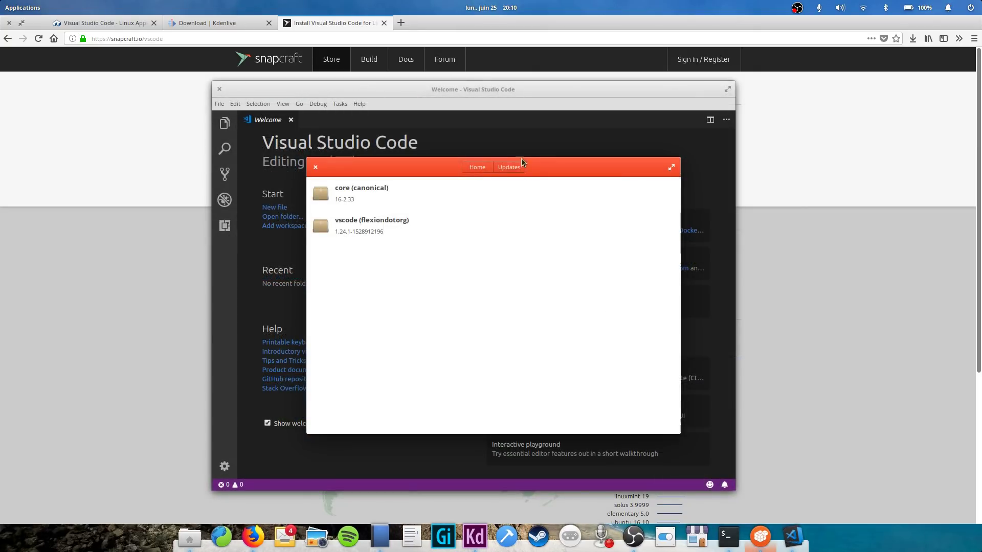
pyautogui.click(413, 220)
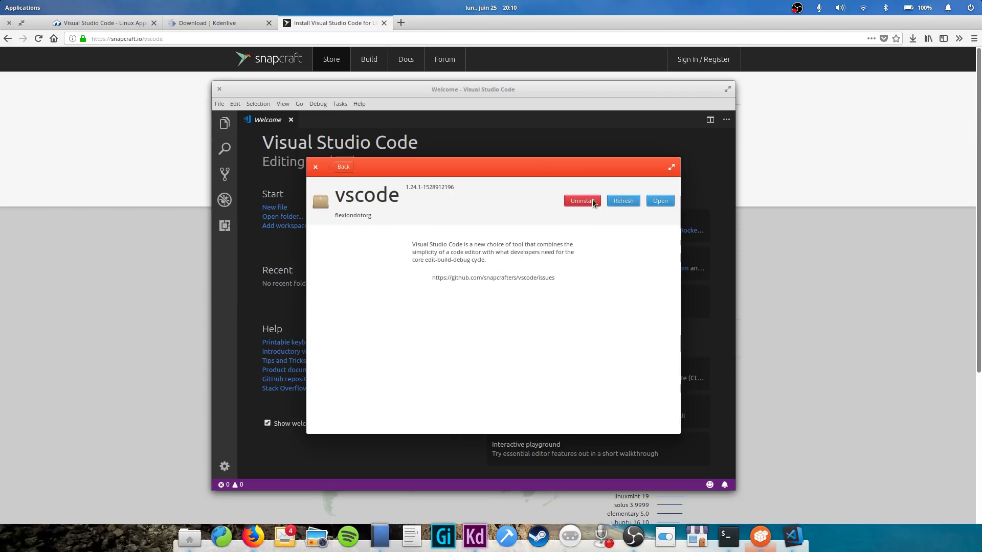
pyautogui.click(591, 201)
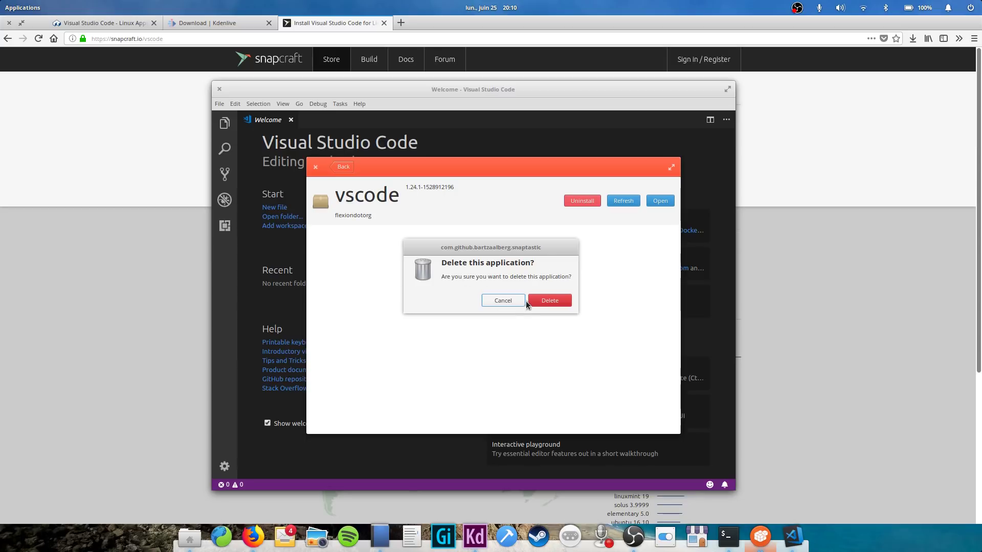
pyautogui.click(546, 300)
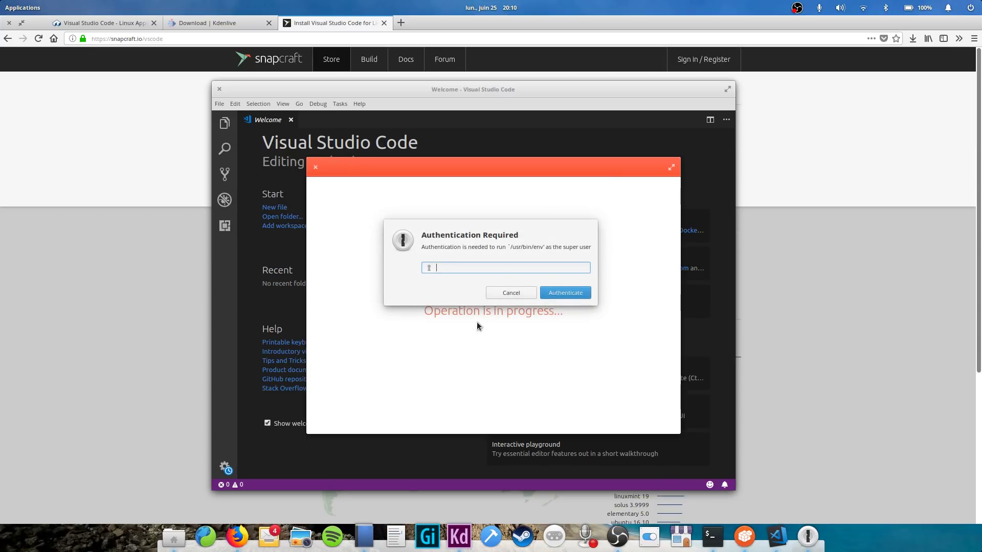
# Download kdenlive-18.04.1-x86_64.AppImage (169 MB) from the ukfast mirror and check it has finished.
pyautogui.write('•')
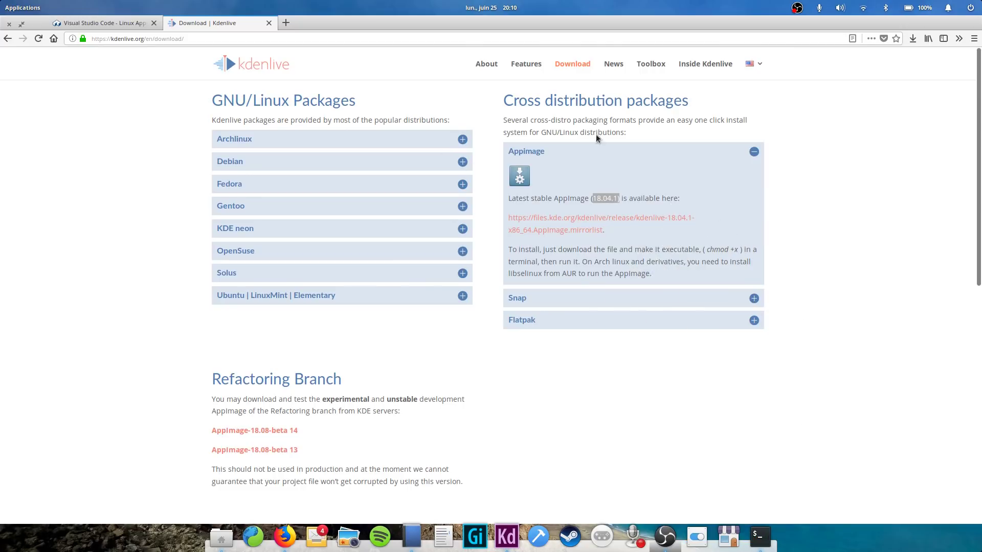
pyautogui.moveTo(509, 152); pyautogui.dragTo(560, 152)
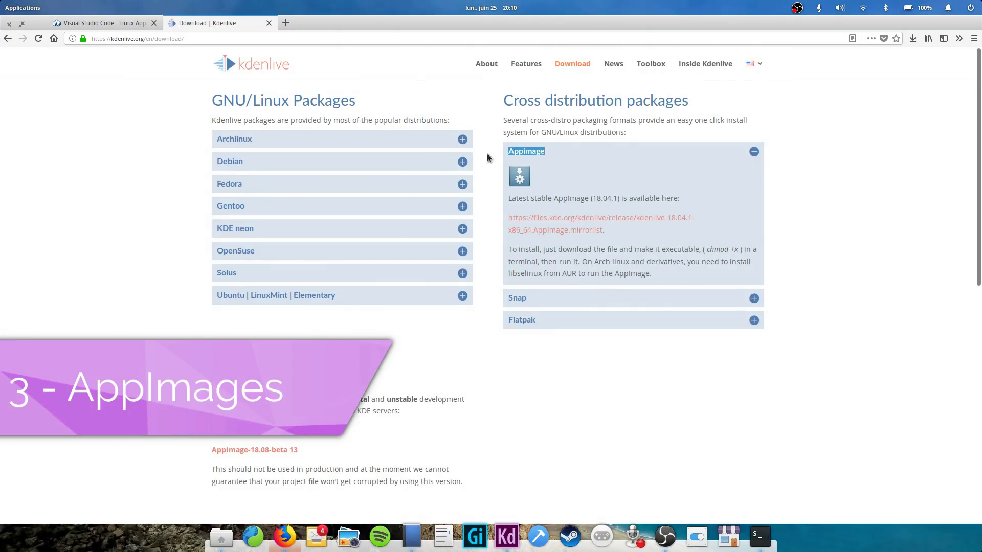
pyautogui.click(528, 161)
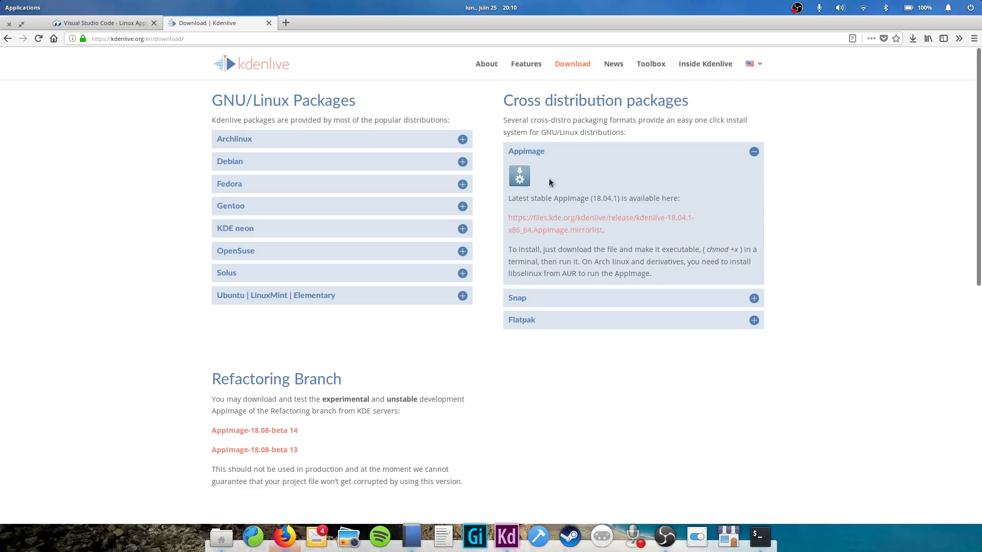
pyautogui.click(552, 218)
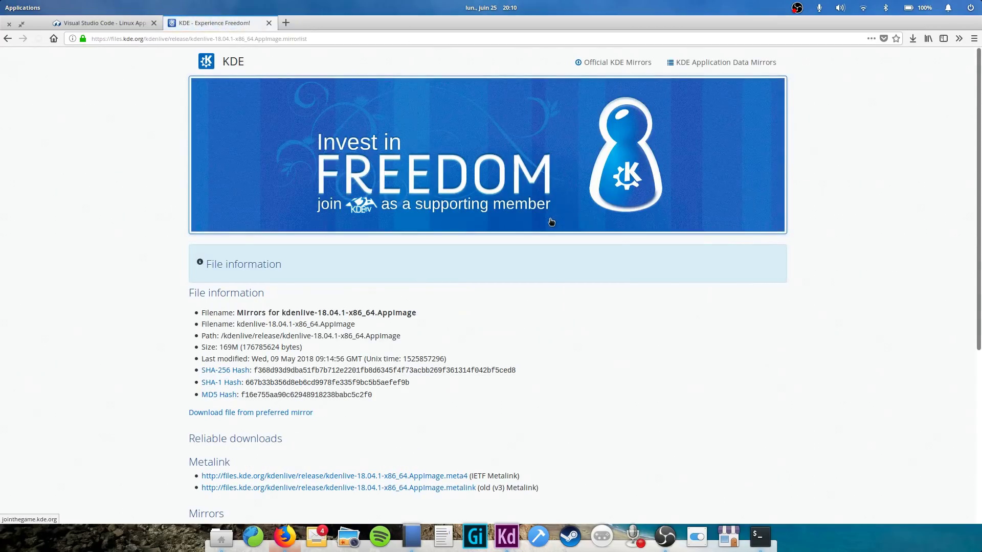
pyautogui.scroll(-3, 373, 339)
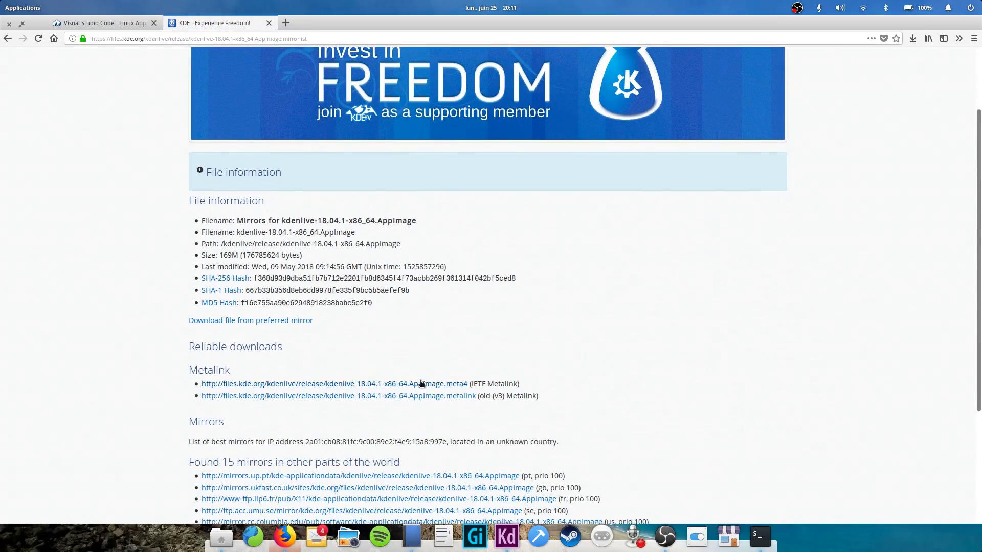
pyautogui.scroll(-4, 411, 399)
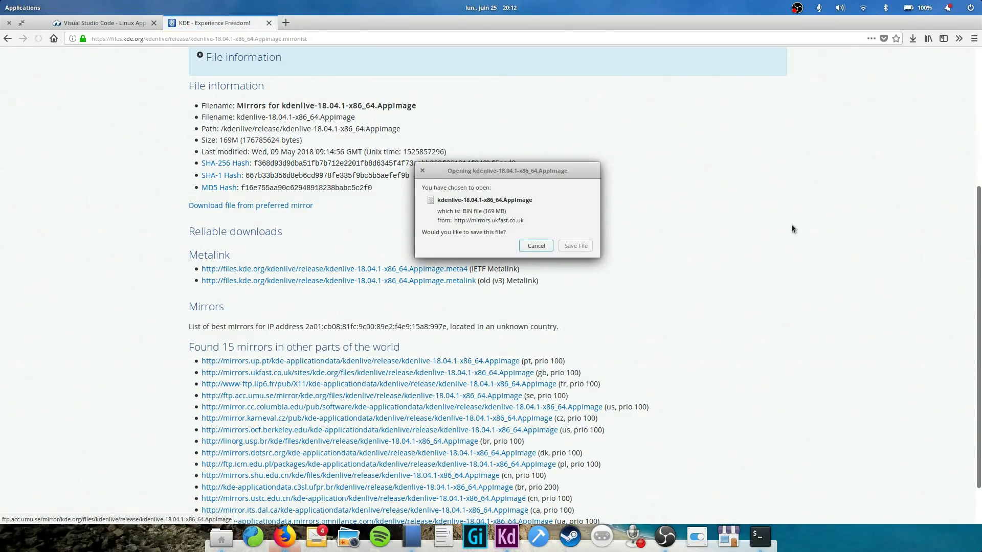
pyautogui.click(591, 249)
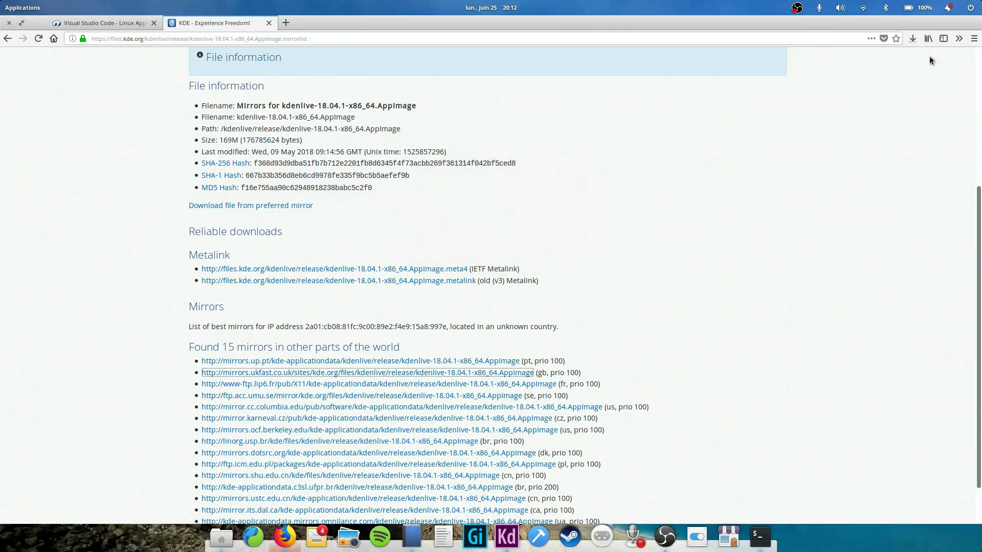
pyautogui.click(912, 40)
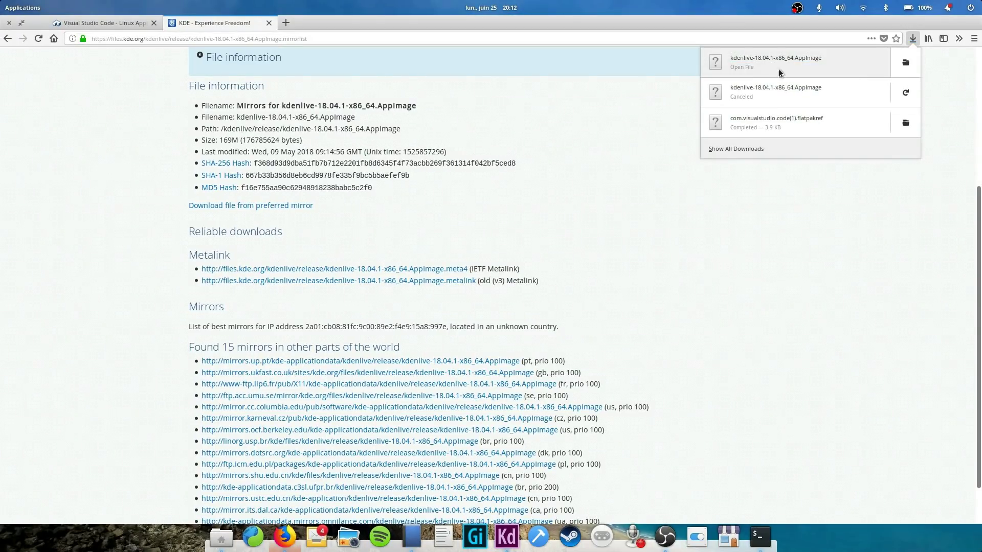
# Show the Downloads folder in Files, putting away the browser and closing the terminal.
pyautogui.click(584, 151)
pyautogui.click(285, 537)
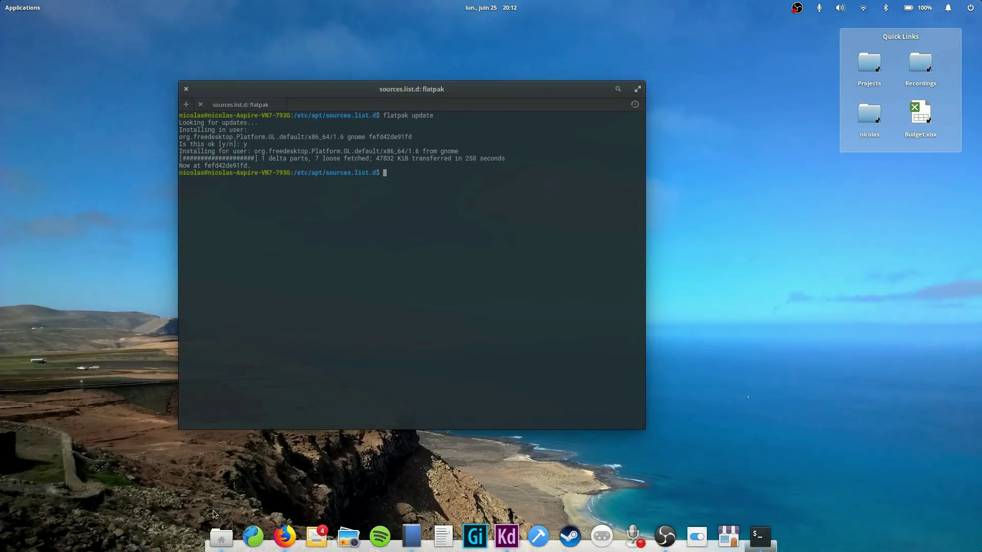
pyautogui.click(222, 537)
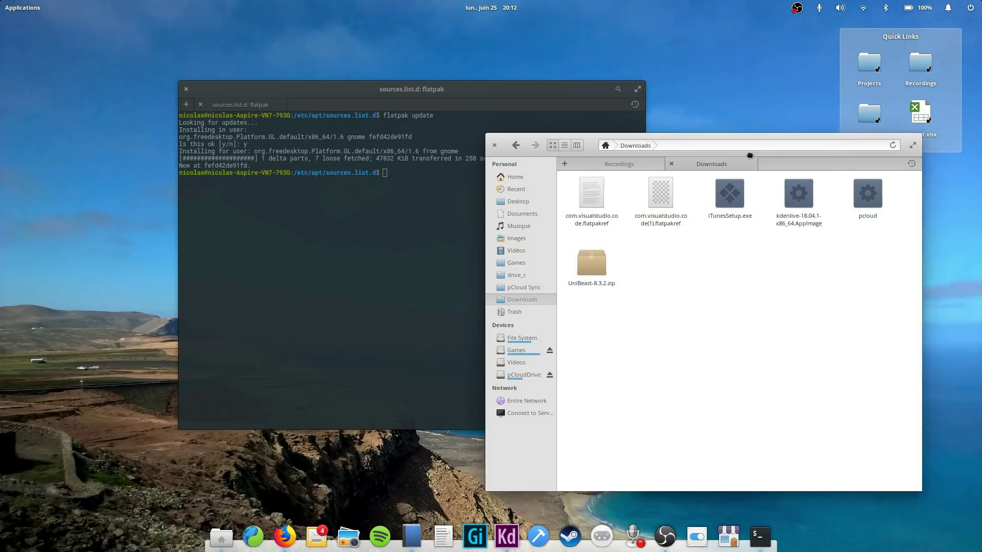
pyautogui.click(186, 90)
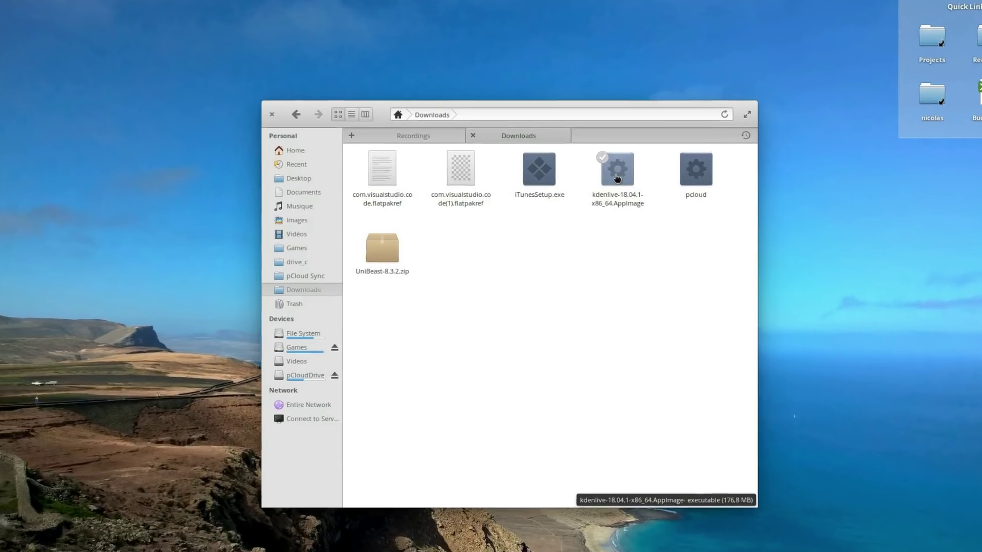
# Give the owner execute permission on the Kdenlive AppImage, making its permissions 764.
pyautogui.rightClick(593, 192)
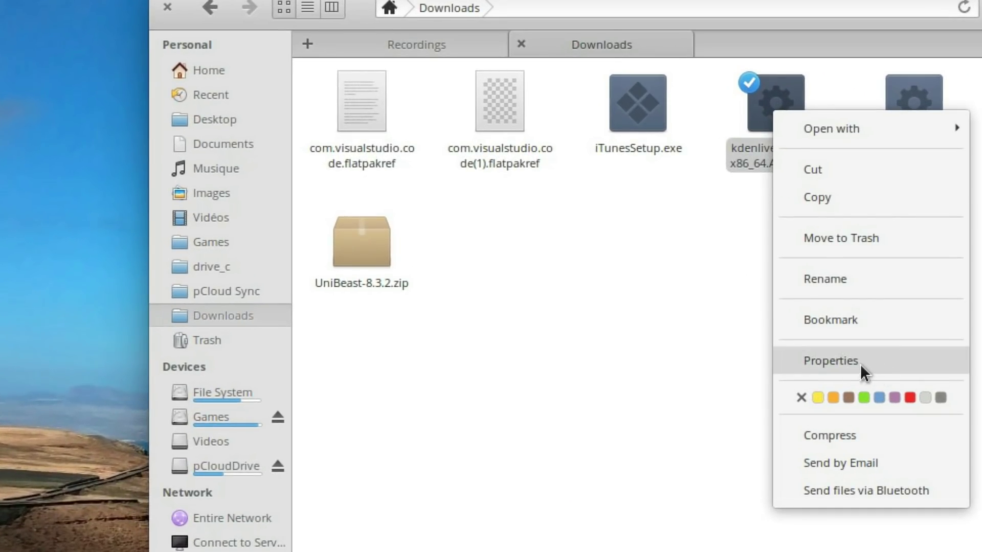
pyautogui.click(860, 364)
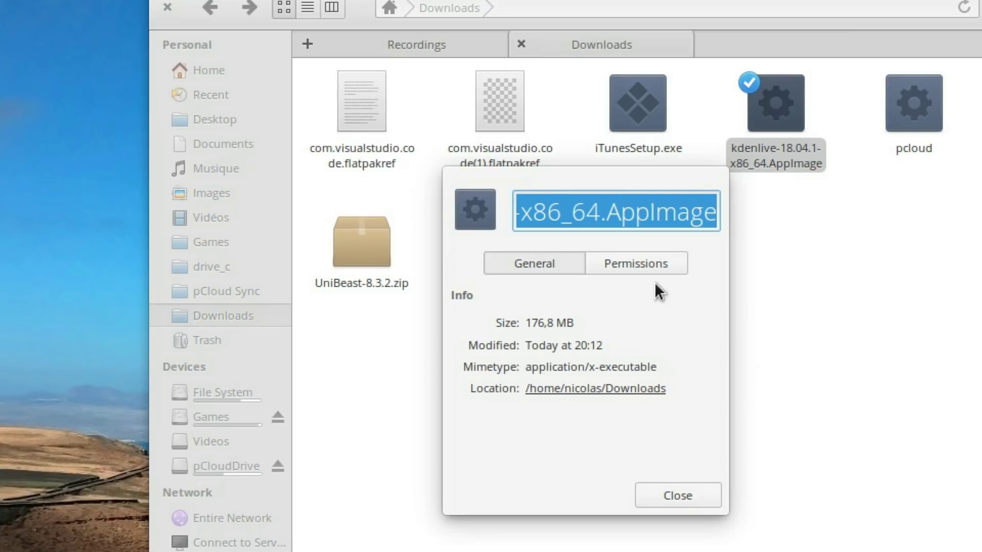
pyautogui.click(635, 263)
pyautogui.click(680, 359)
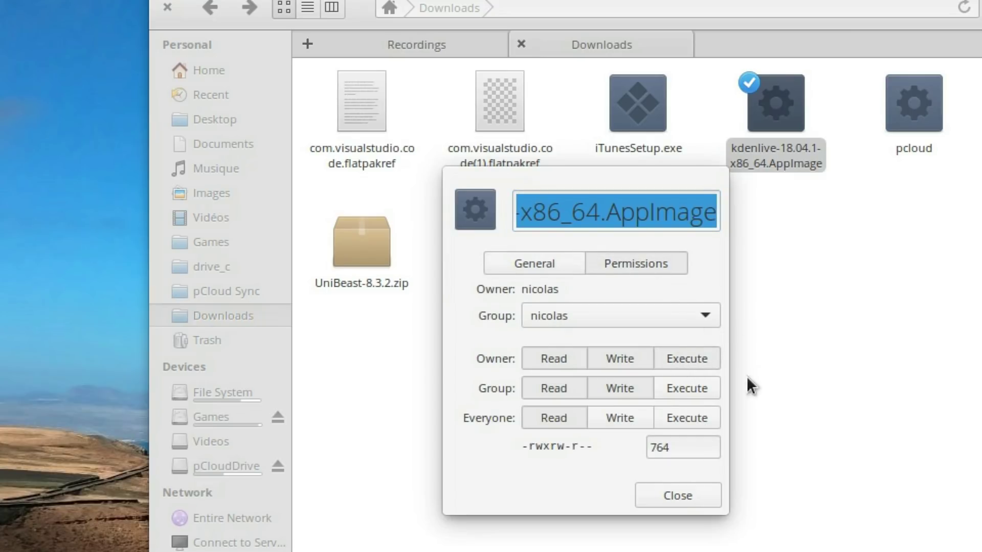
pyautogui.click(691, 499)
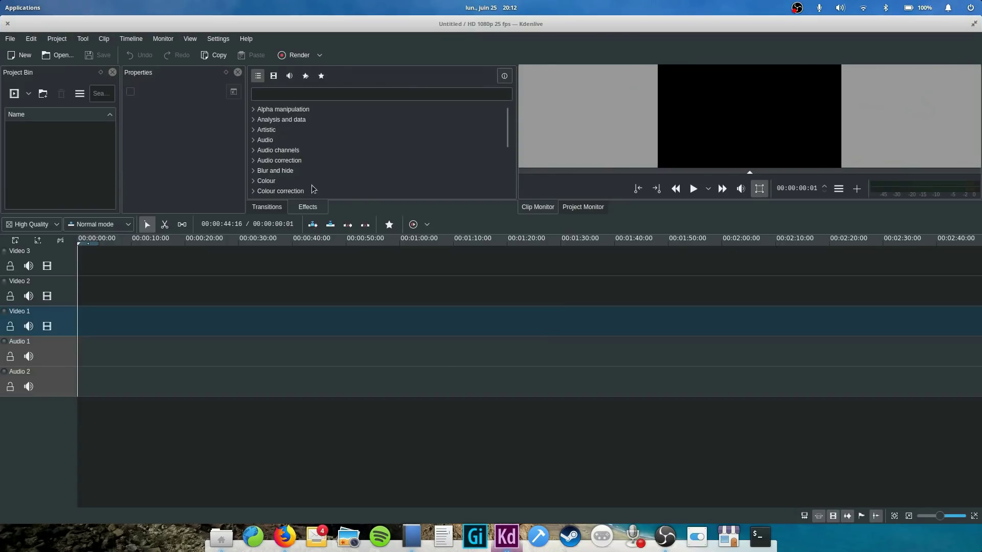
pyautogui.click(218, 39)
pyautogui.moveTo(245, 41)
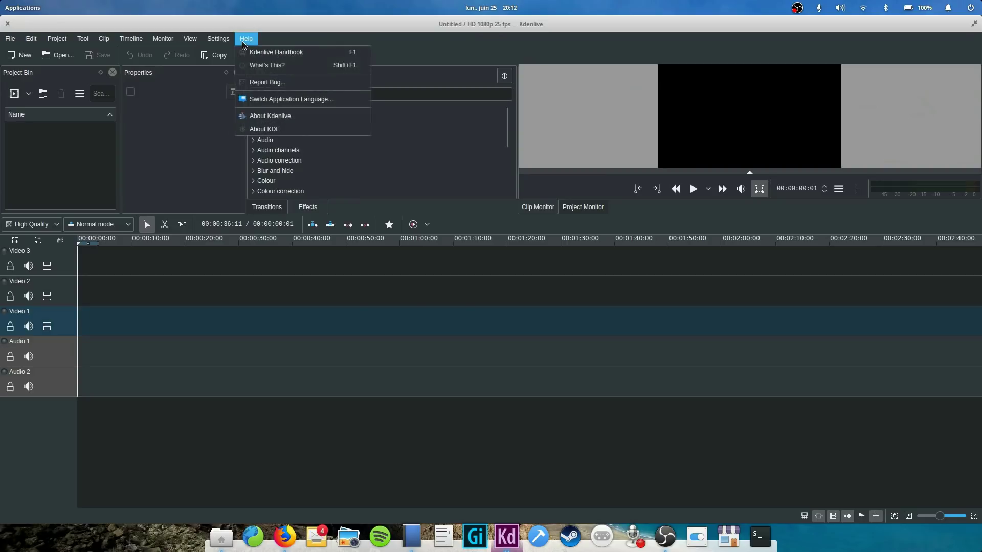
pyautogui.click(267, 116)
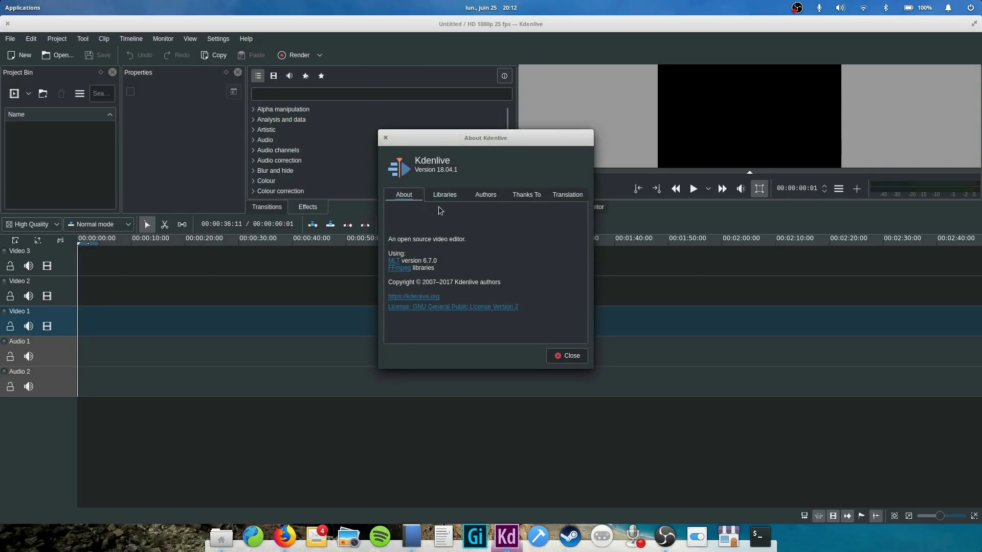
pyautogui.click(453, 195)
pyautogui.click(405, 195)
pyautogui.moveTo(438, 171); pyautogui.dragTo(475, 191)
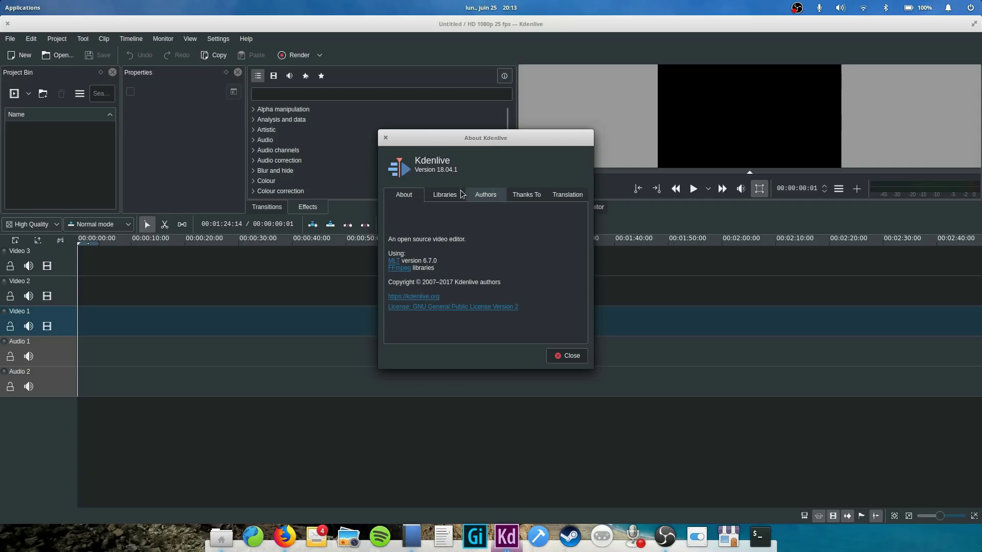
pyautogui.click(19, 7)
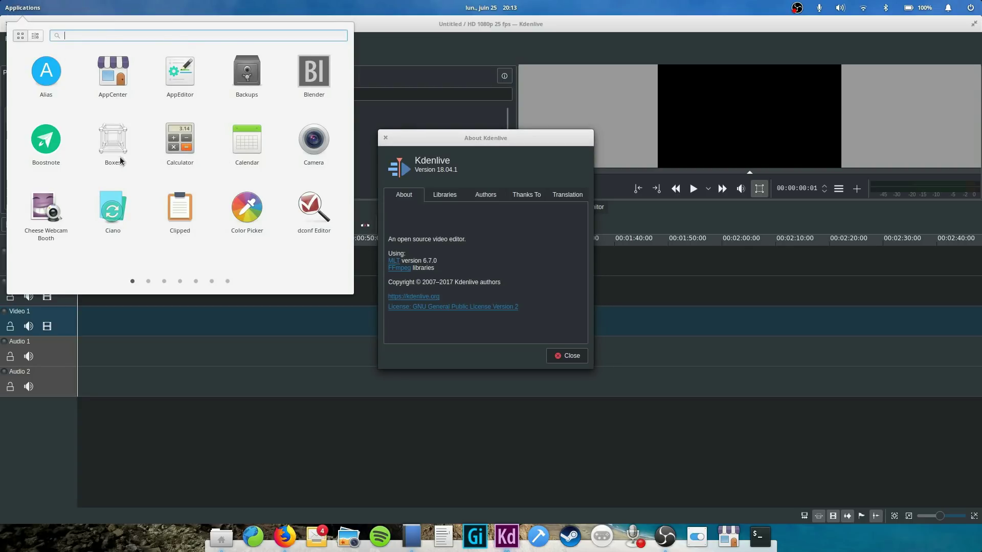
pyautogui.click(22, 8)
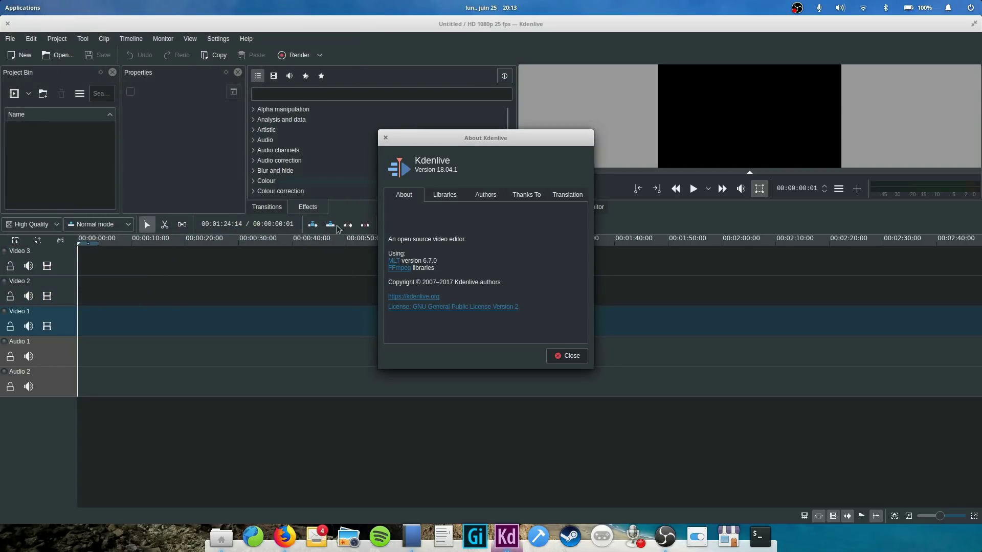
# Dismiss the About Kdenlive box and bring up the Downloads folder in Files.
pyautogui.click(567, 355)
pyautogui.click(222, 537)
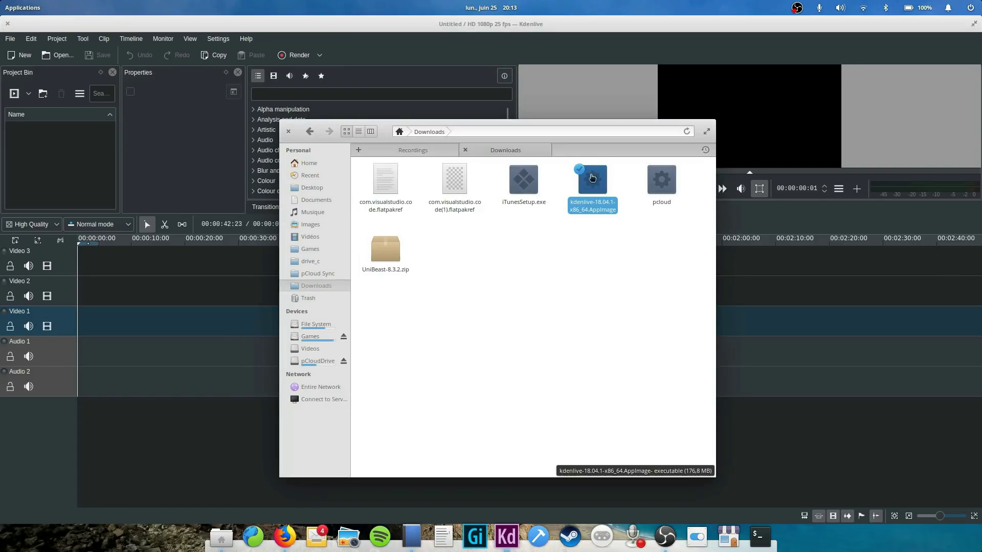